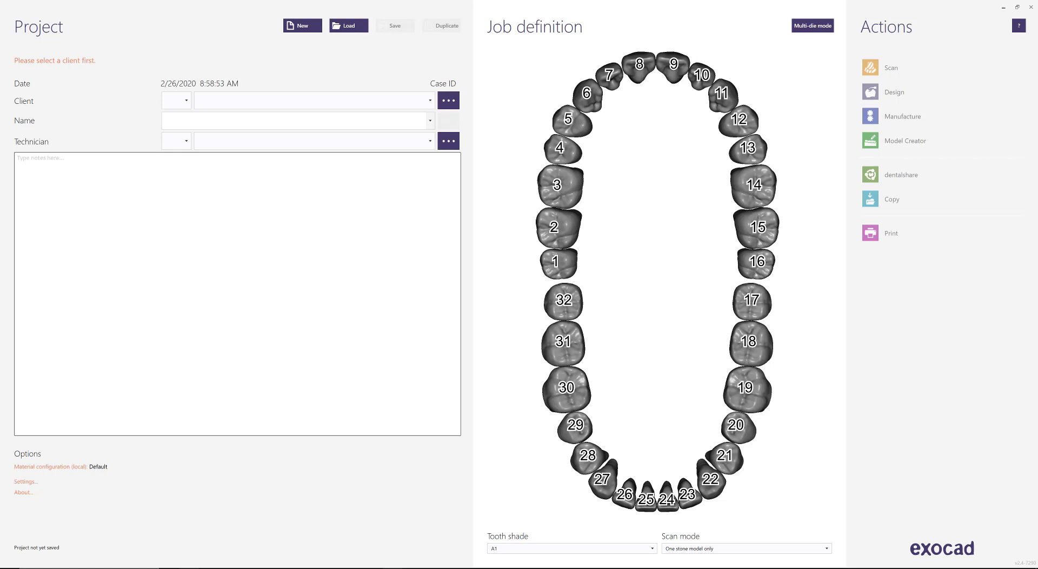
# - Browse the Dropbox\CAD-Data folder on the D: drive in File Explorer and examine how the project folders are named
pyautogui.click(210, 566)
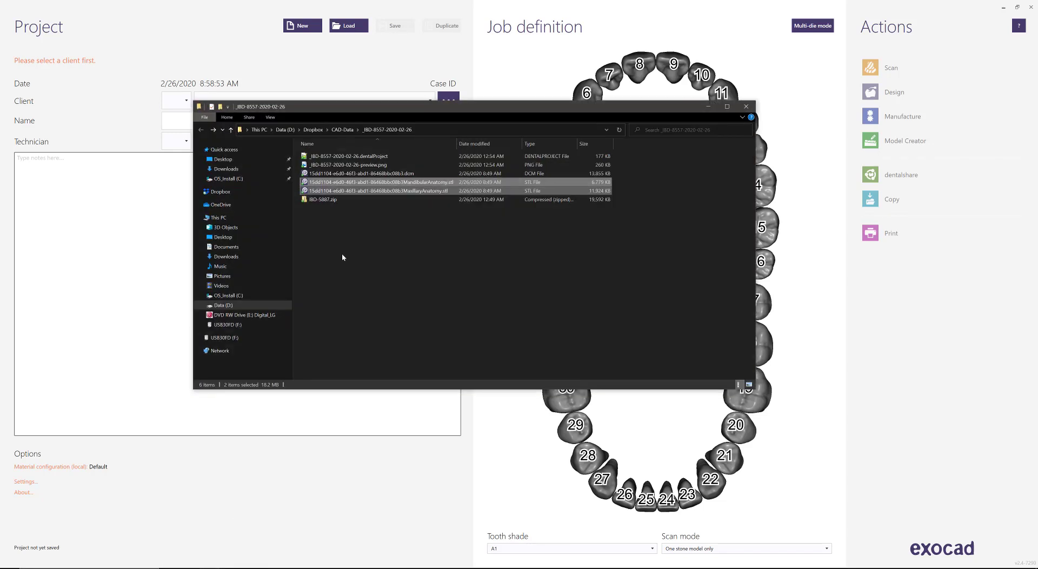
pyautogui.click(342, 129)
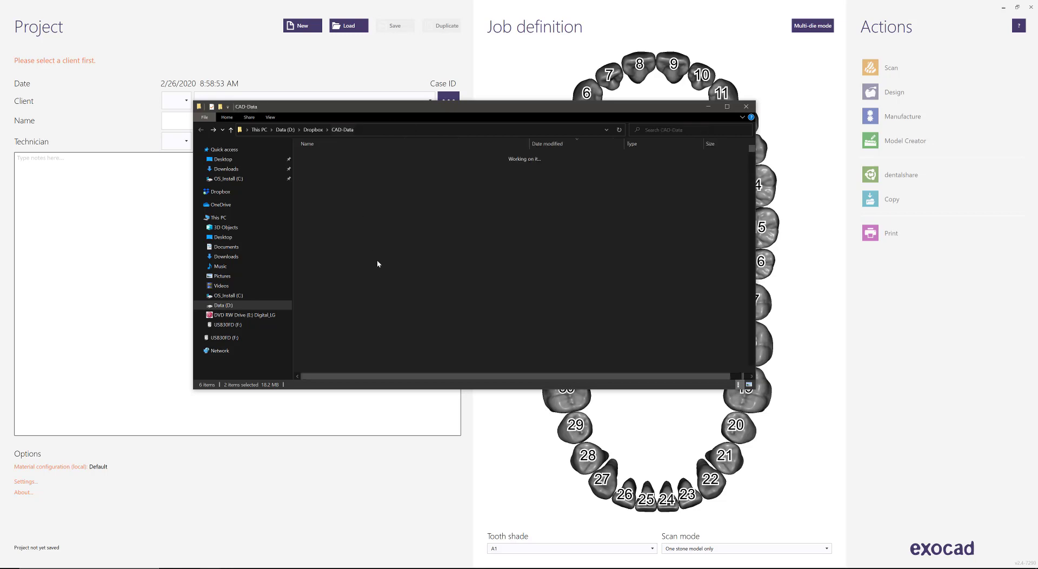
pyautogui.scroll(-5, 510, 313)
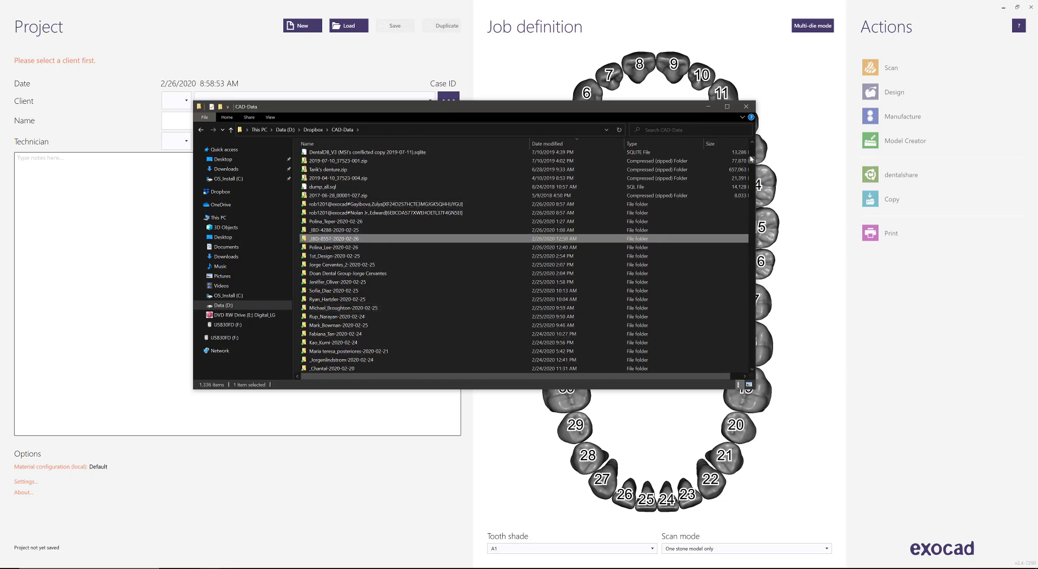
pyautogui.moveTo(751, 170); pyautogui.dragTo(737, 248)
pyautogui.click(442, 255)
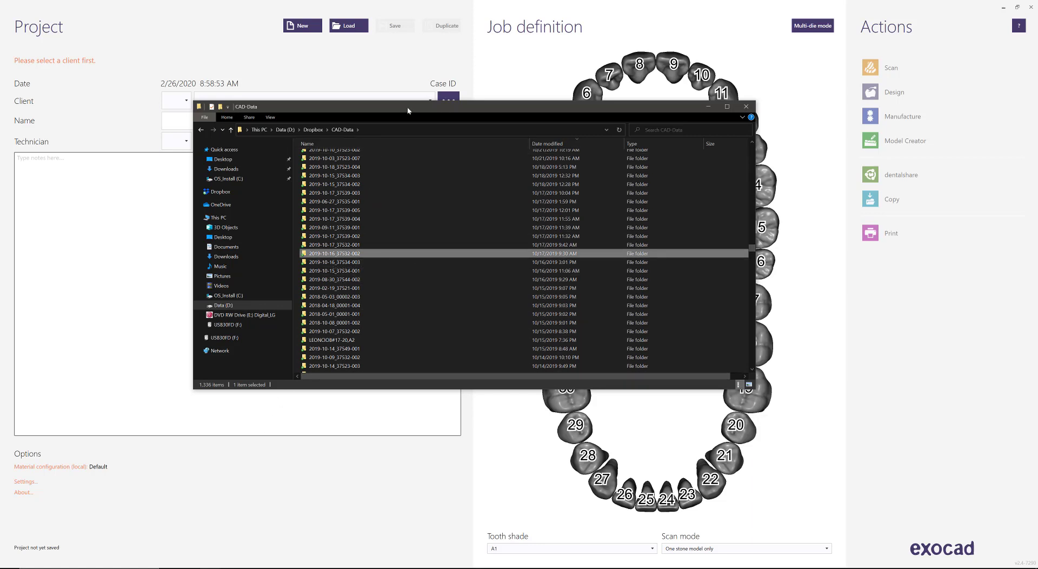
pyautogui.moveTo(407, 106); pyautogui.dragTo(364, 167)
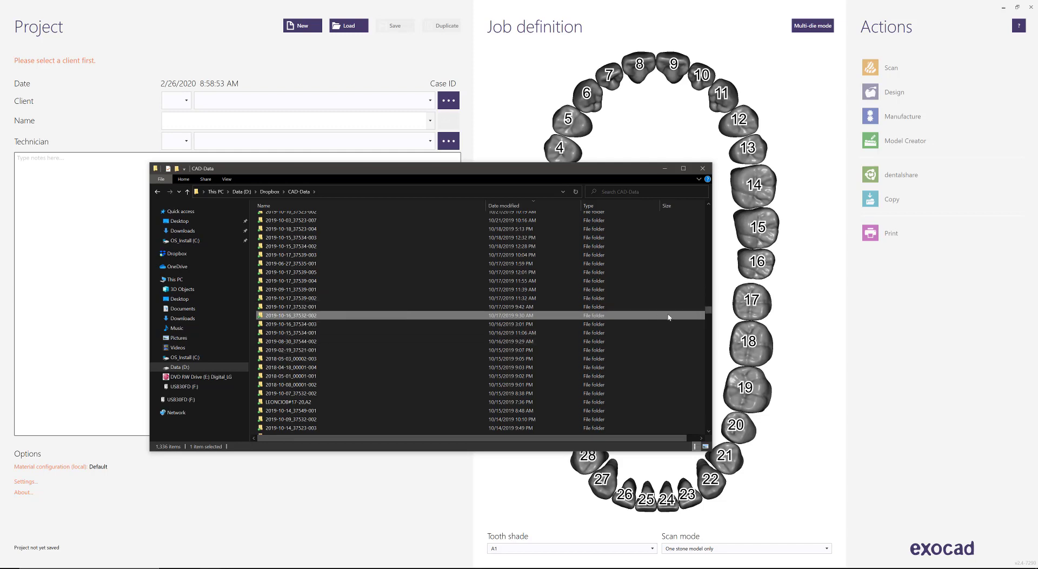
pyautogui.scroll(20, 711, 310)
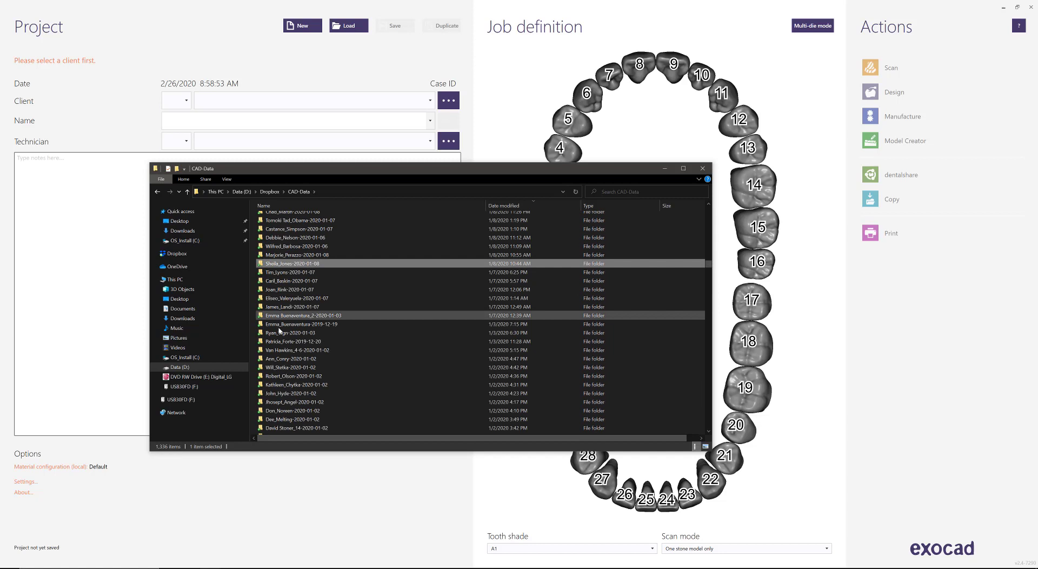
pyautogui.click(294, 324)
pyautogui.click(284, 308)
pyautogui.scroll(-4, 297, 319)
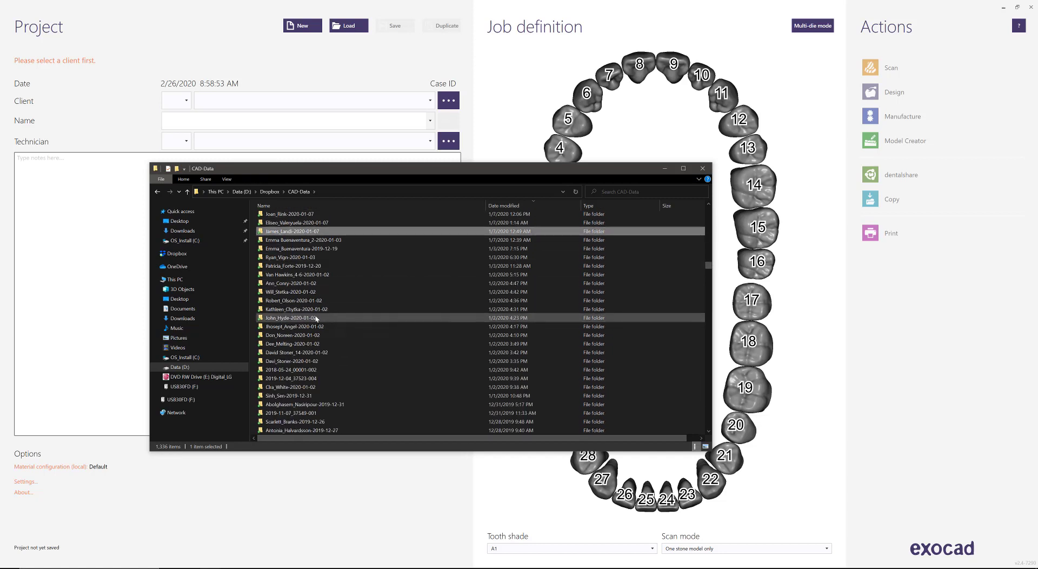
pyautogui.scroll(-12, 299, 323)
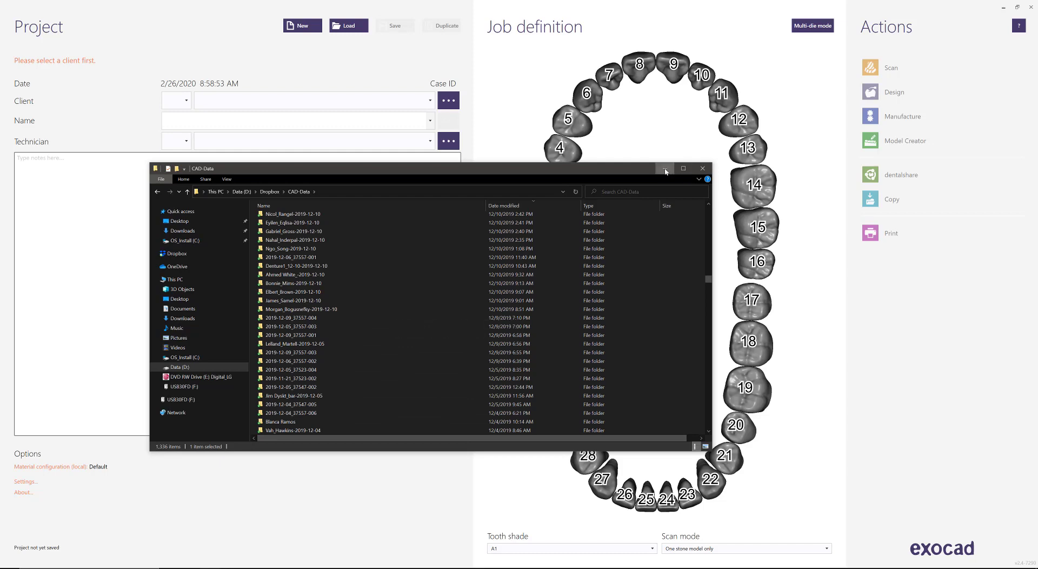
pyautogui.click(703, 168)
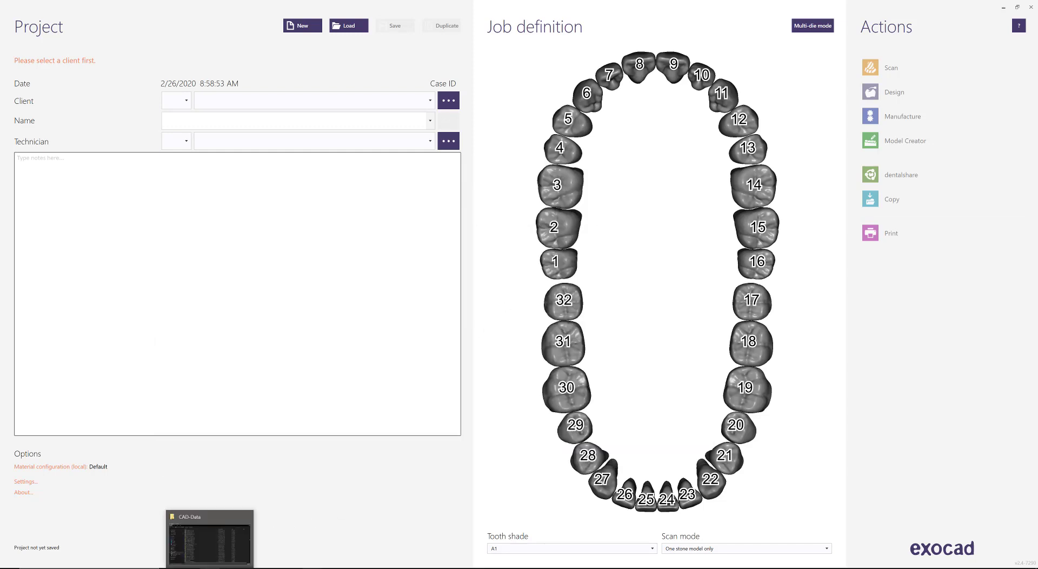
# - Open the DentalDB\config folder of the exocad-DentalCAD-64Bit-2019-12-17 installation on the C: drive in File Explorer
pyautogui.click(200, 538)
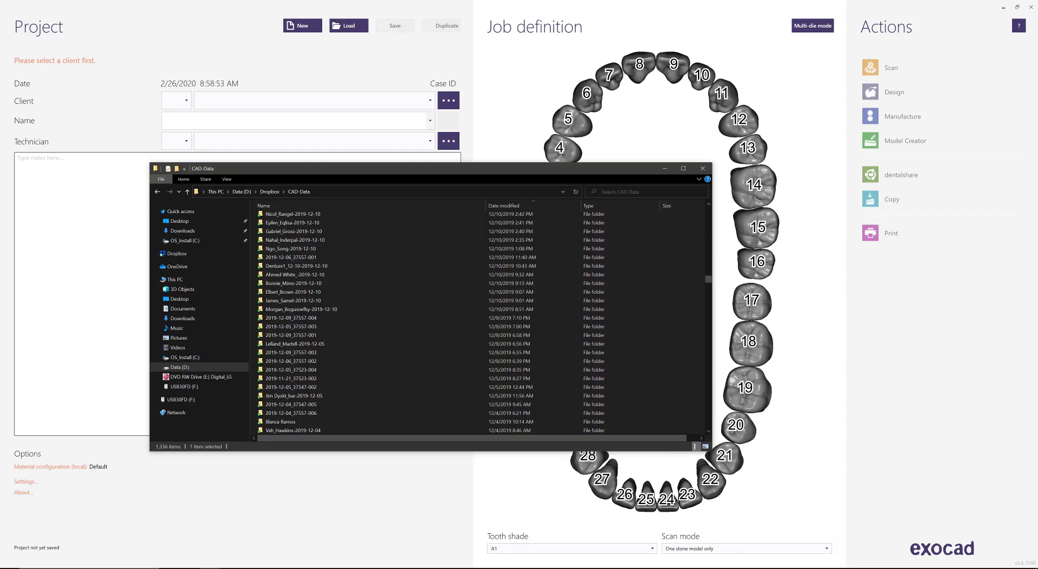
pyautogui.click(198, 243)
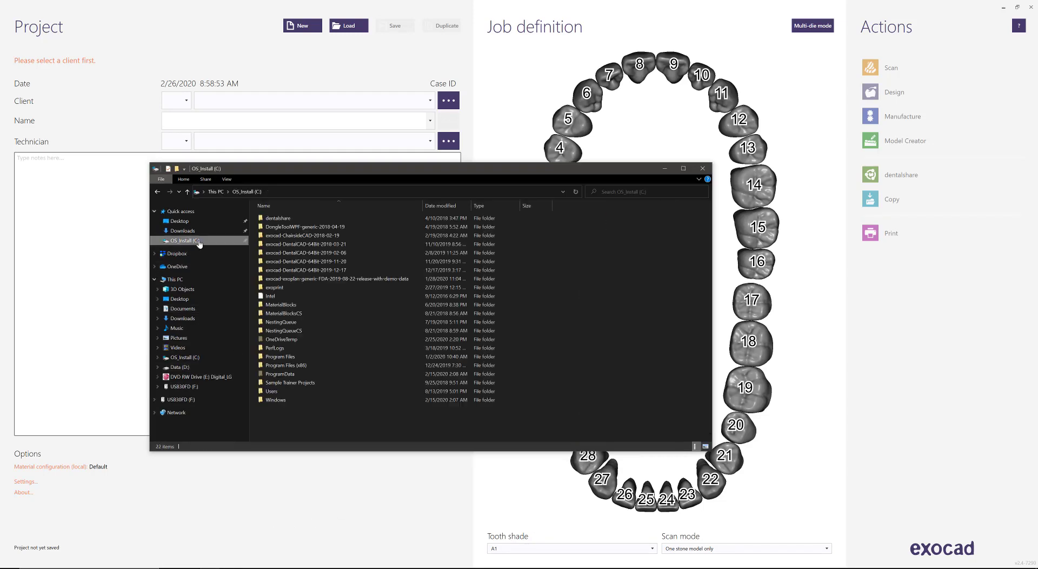
pyautogui.doubleClick(330, 270)
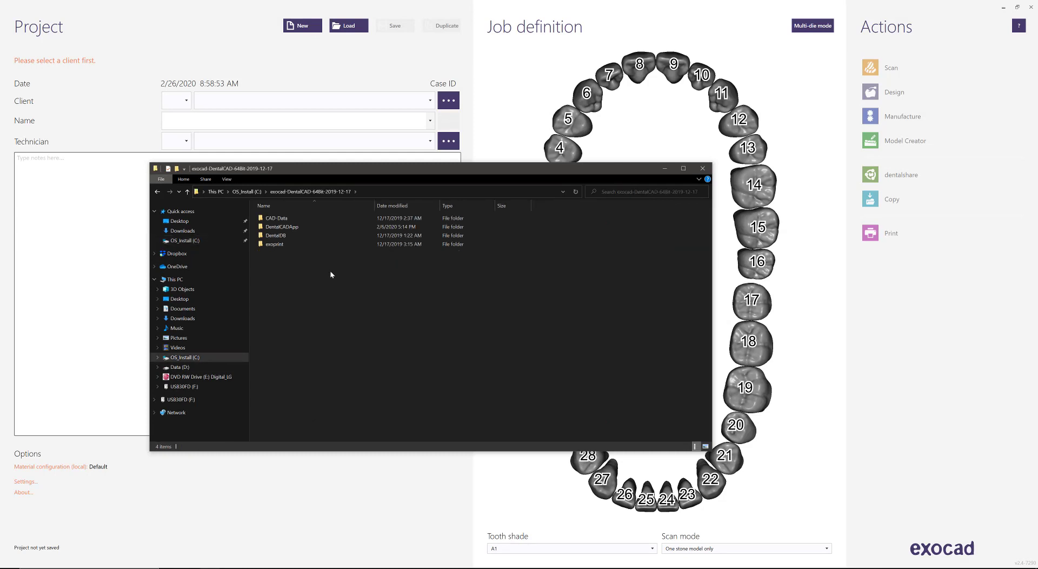
pyautogui.doubleClick(279, 236)
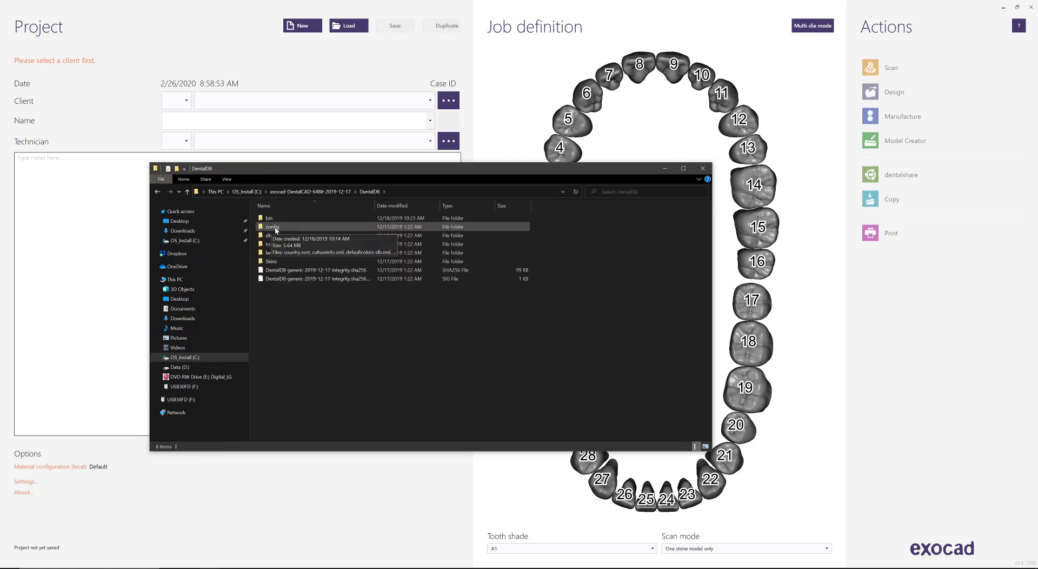
pyautogui.doubleClick(272, 227)
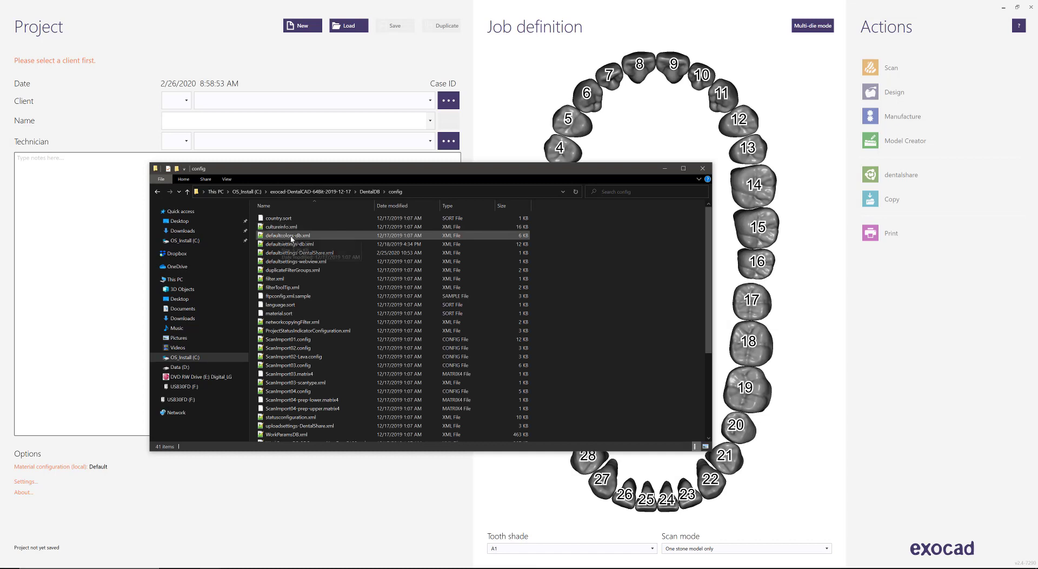
# - Make a backup copy of defaultsettings-db.xml in the same config folder
pyautogui.click(312, 244)
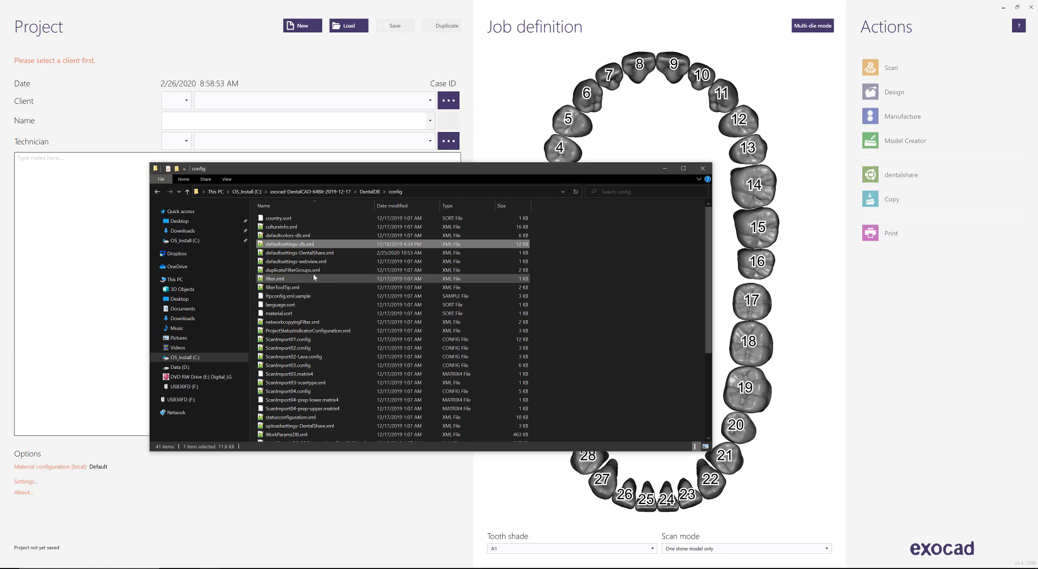
pyautogui.rightClick(294, 245)
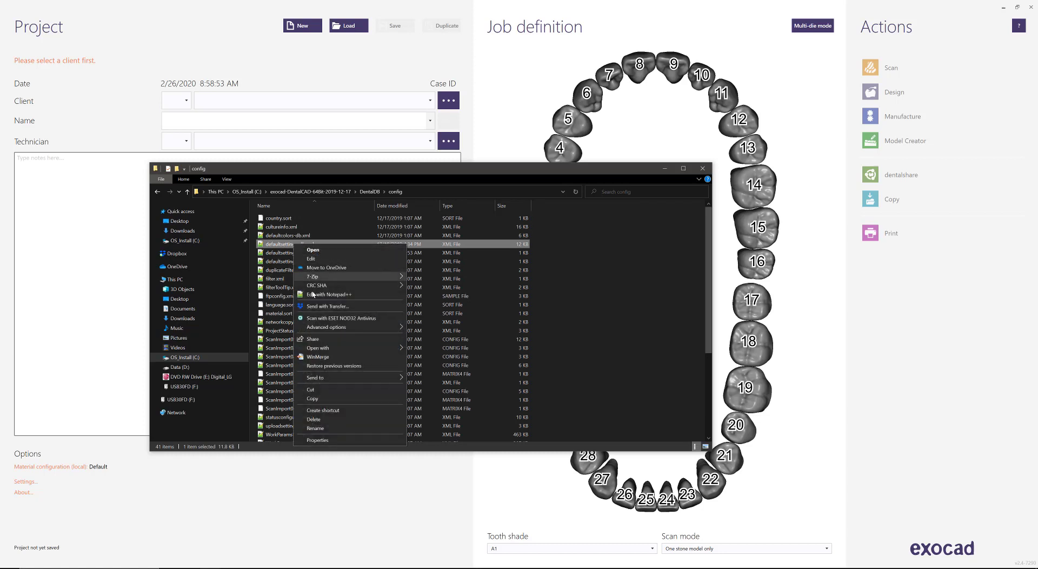
pyautogui.click(321, 399)
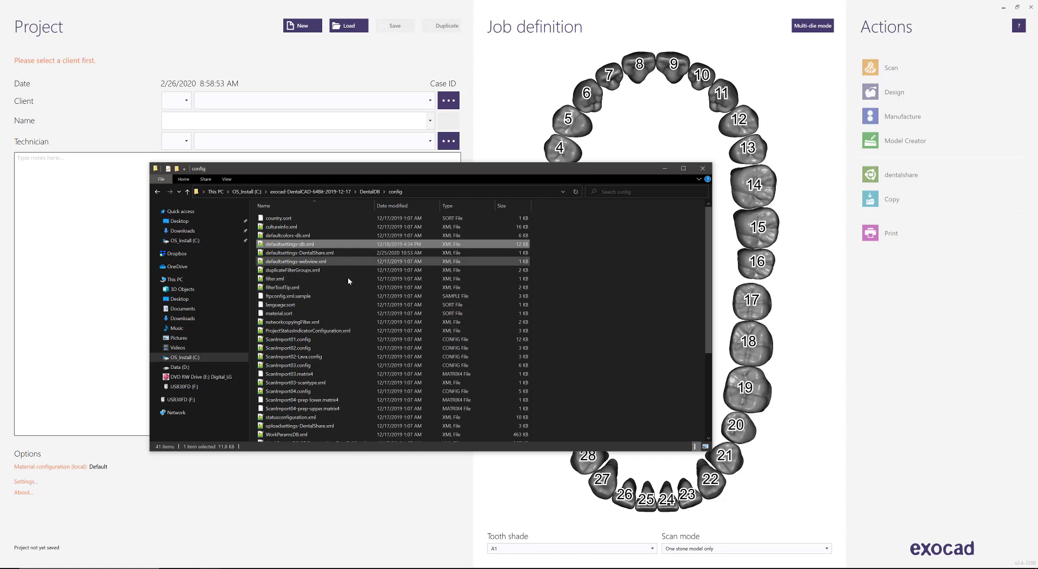
pyautogui.hotkey('ctrl', 'v')
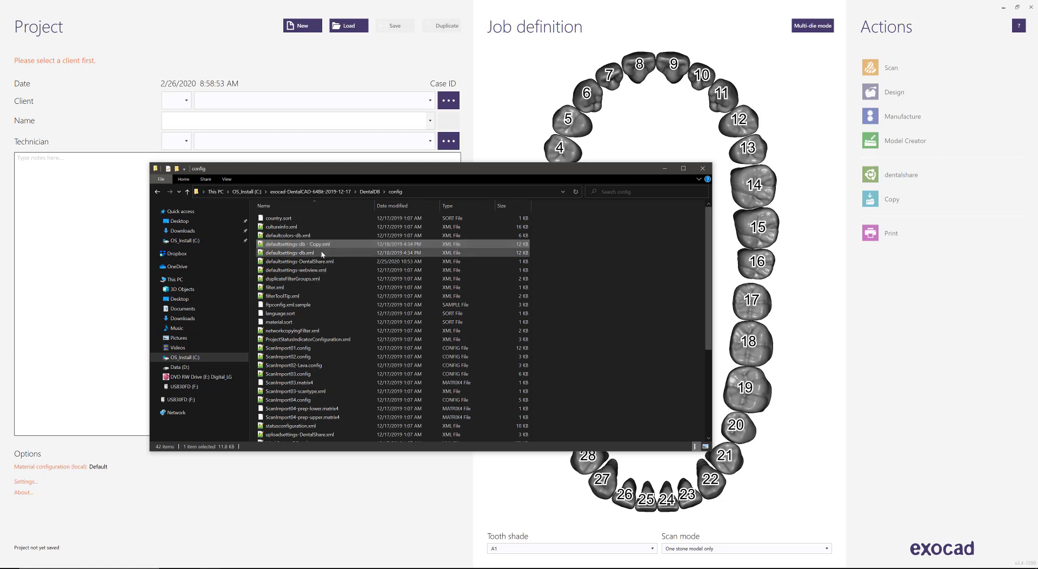
# - Open the original defaultsettings-db.xml in Notepad++ and go to the DataStoragePath setting
pyautogui.click(323, 254)
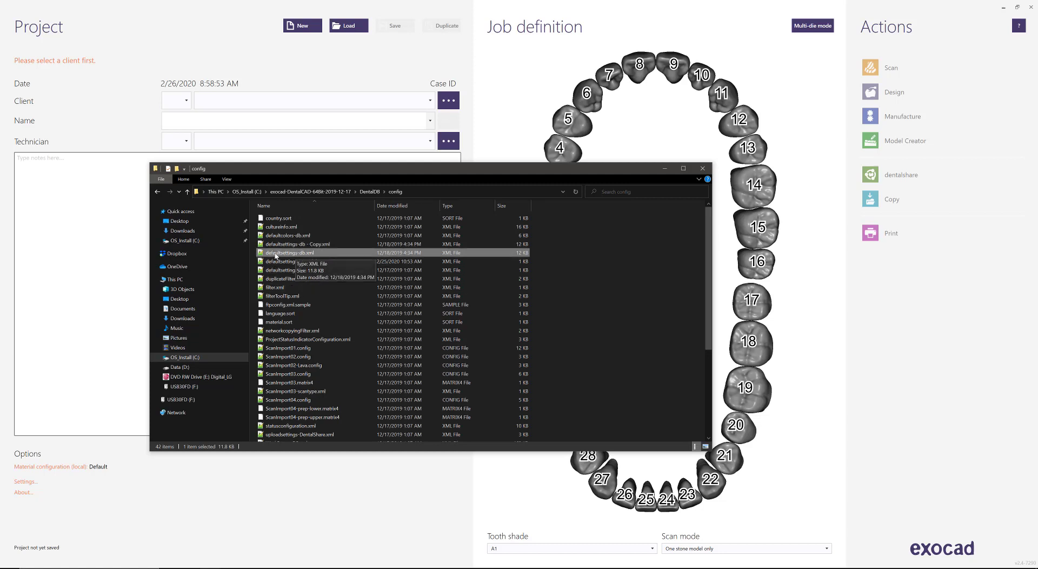
pyautogui.press('Up')
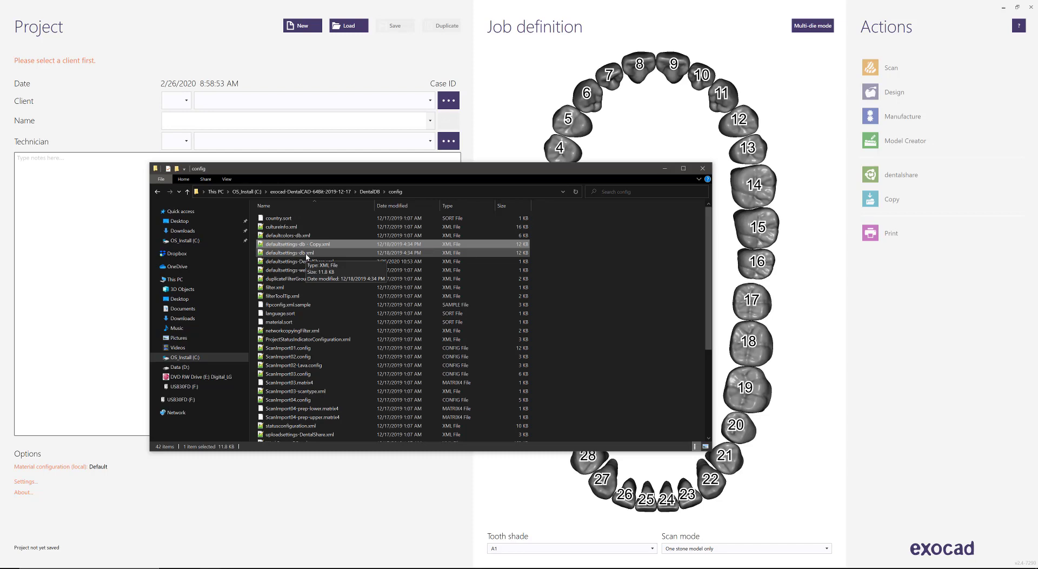
pyautogui.doubleClick(307, 253)
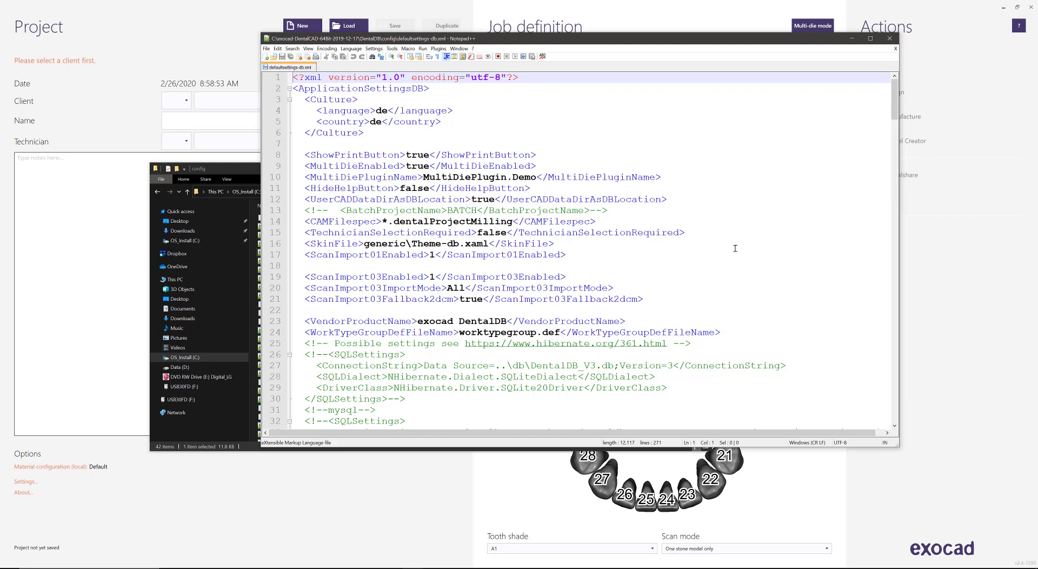
pyautogui.scroll(-13, 470, 265)
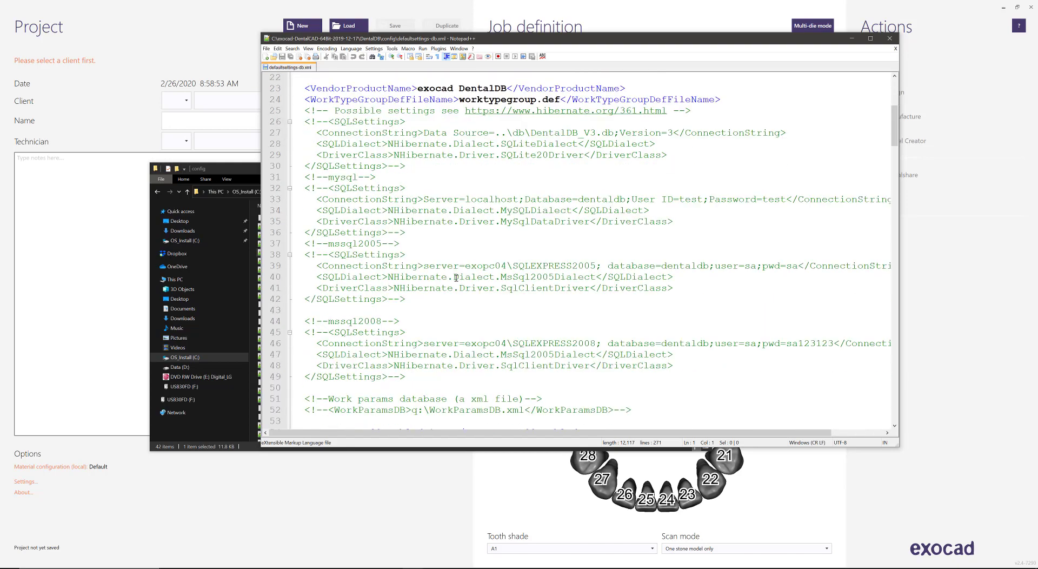
pyautogui.scroll(-1, 456, 280)
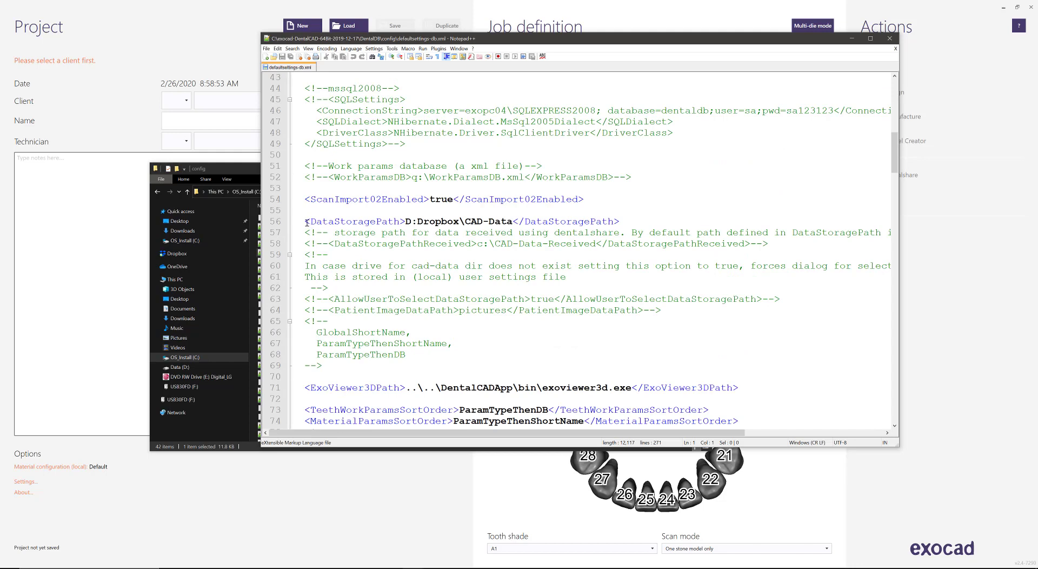
# - Examine the folder path in the DataStoragePath setting by highlighting its drive, Dropbox and CAD-Data parts
pyautogui.moveTo(307, 222); pyautogui.dragTo(514, 223)
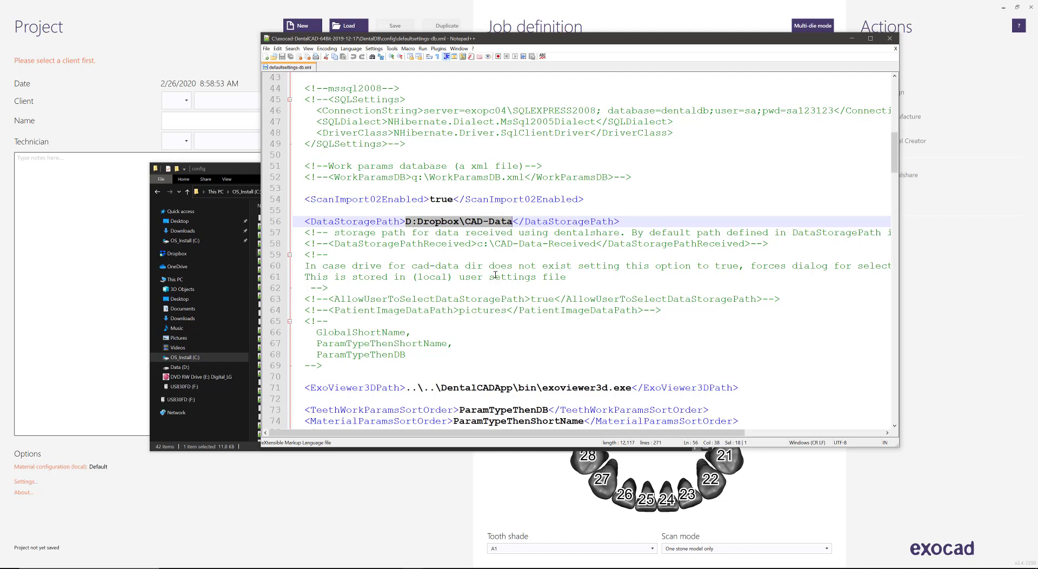
pyautogui.click(423, 222)
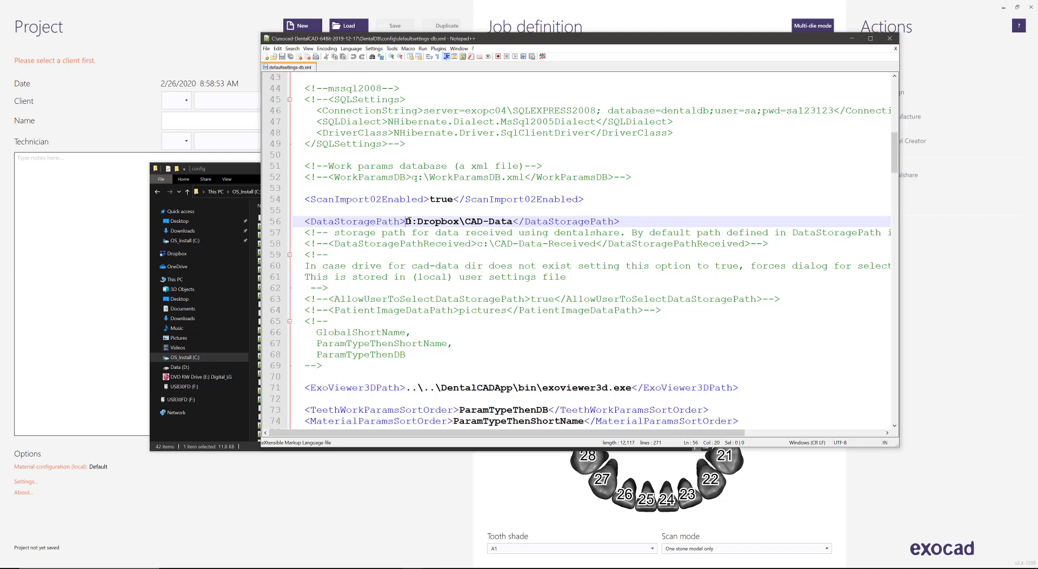
pyautogui.moveTo(405, 222); pyautogui.dragTo(459, 221)
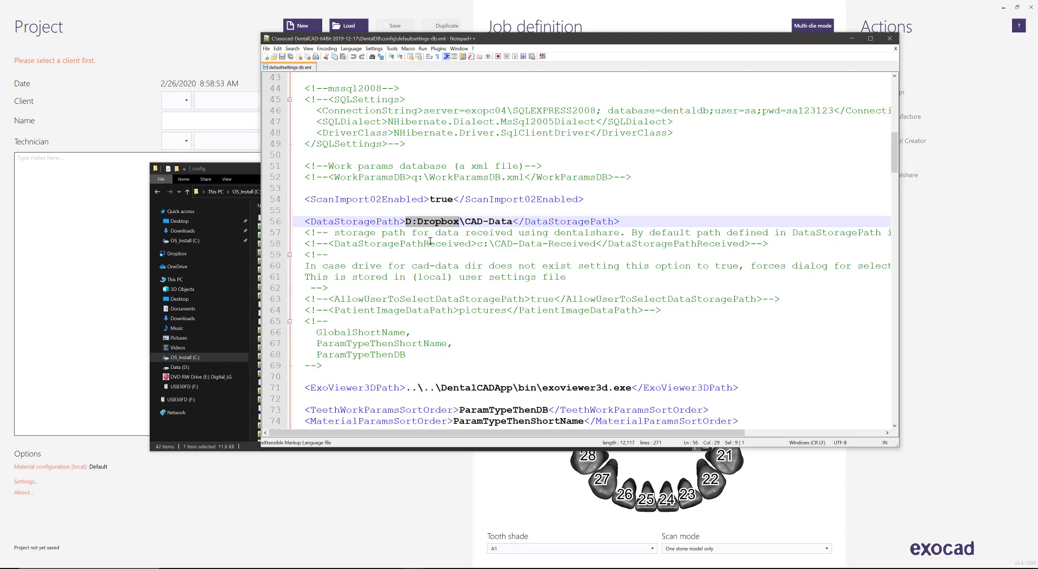
pyautogui.click(407, 222)
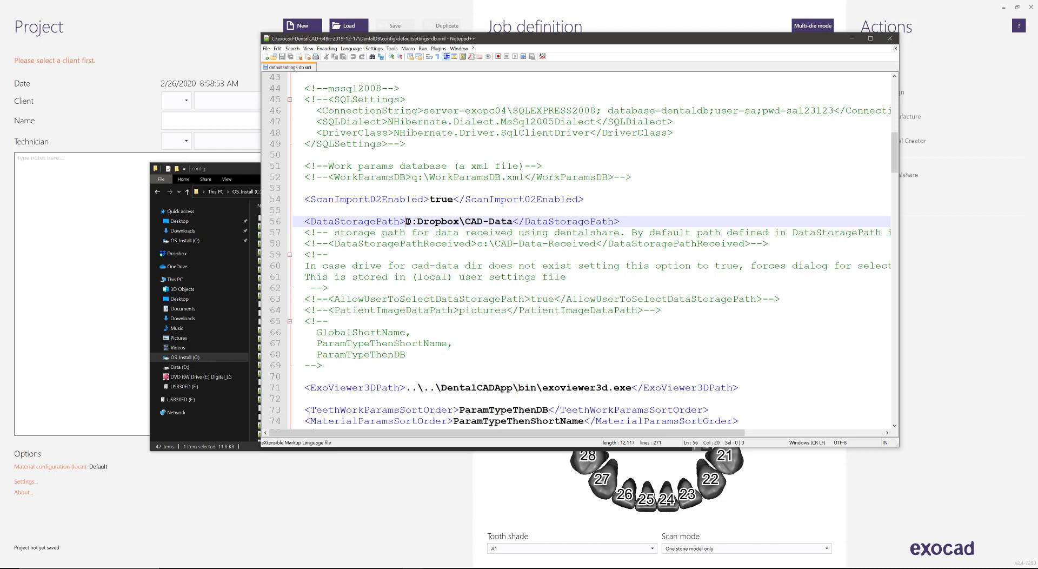
pyautogui.moveTo(407, 222); pyautogui.dragTo(513, 222)
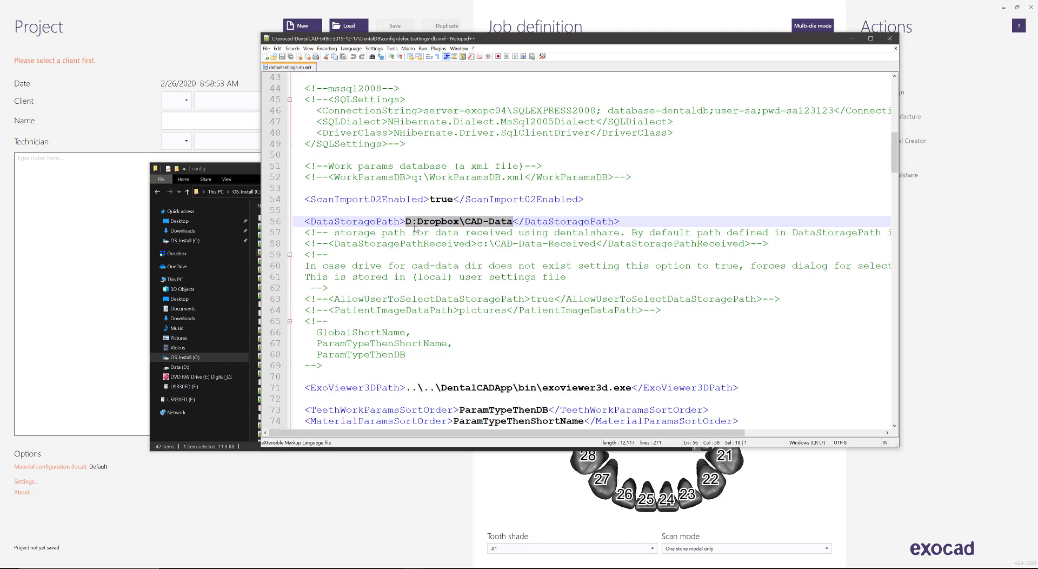
# - Look up the CAD-Data folder inside the exocad-DentalCAD-64Bit-2019-12-17 installation folder and return to the DataStoragePath line in Notepad++
pyautogui.click(248, 170)
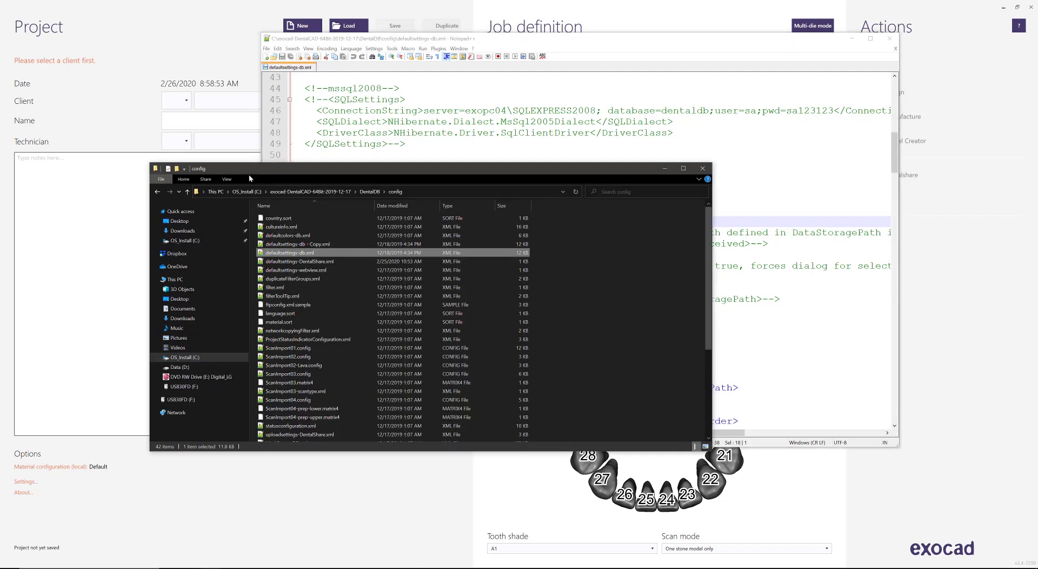
pyautogui.click(325, 194)
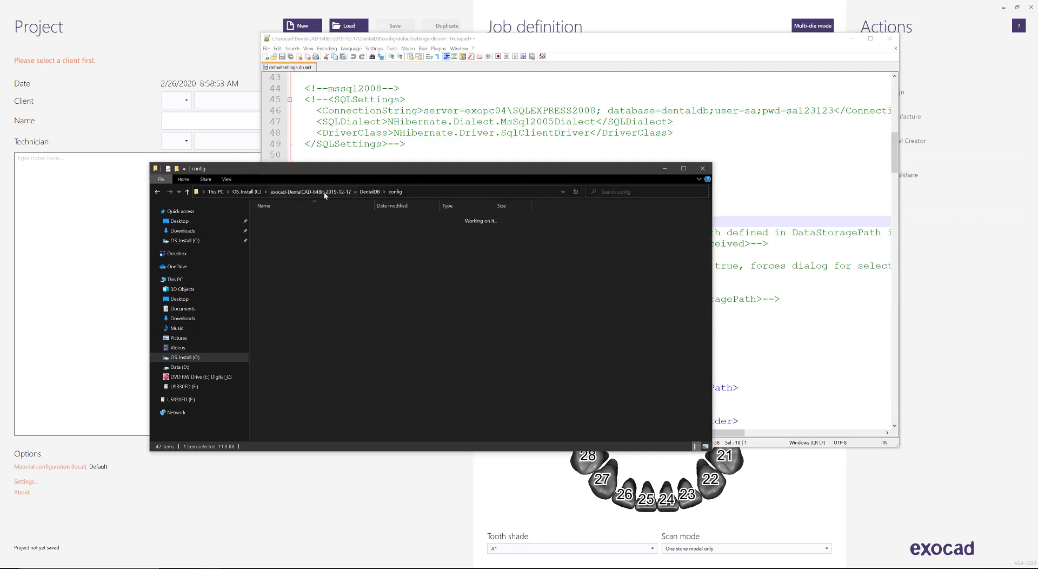
pyautogui.click(292, 218)
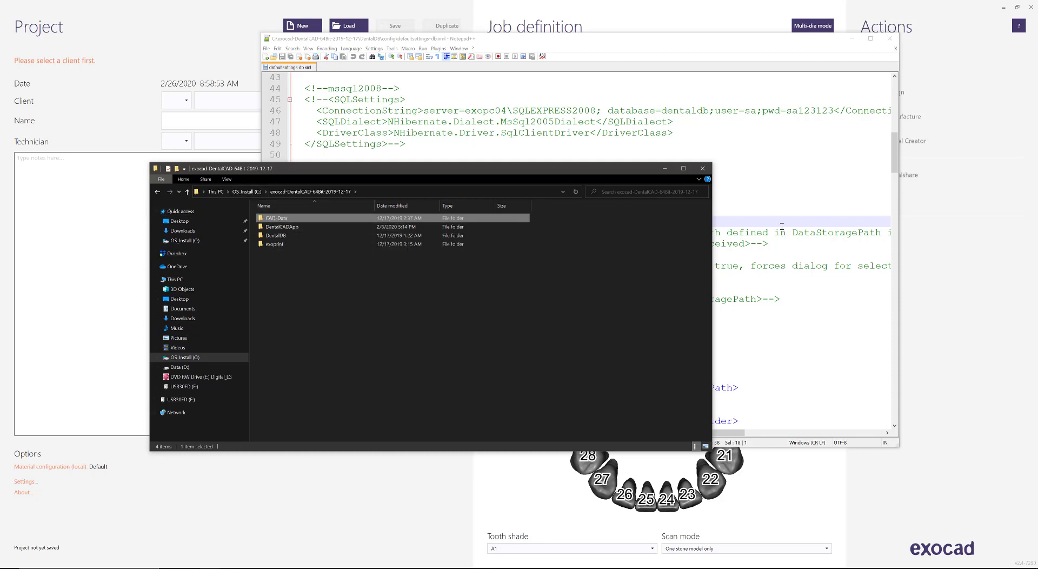
pyautogui.click(620, 221)
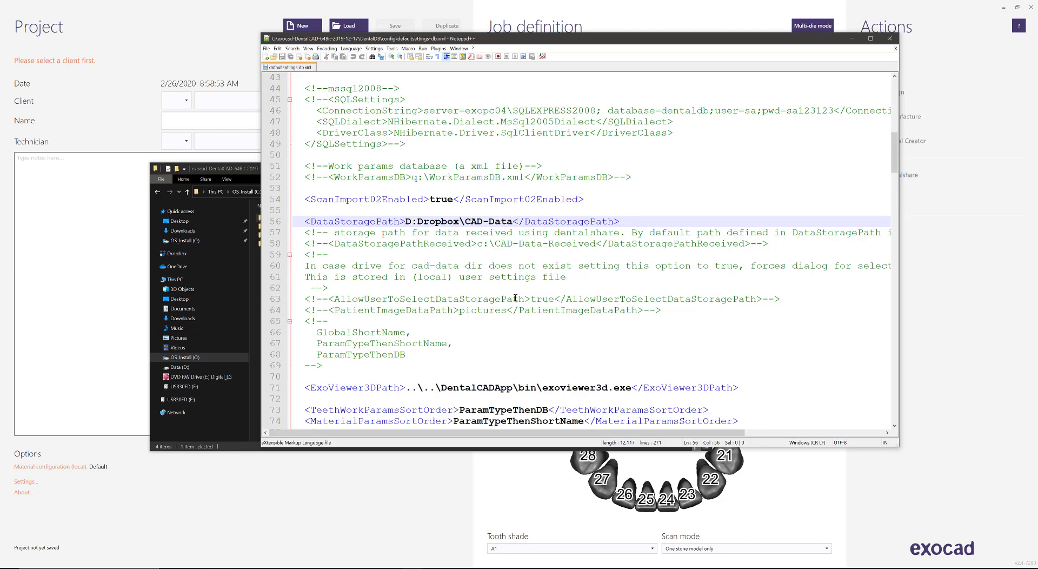
# - Find the comment with the keys for FilenameTemplate and PathTemplate and review the available placeholders
pyautogui.scroll(-13, 514, 298)
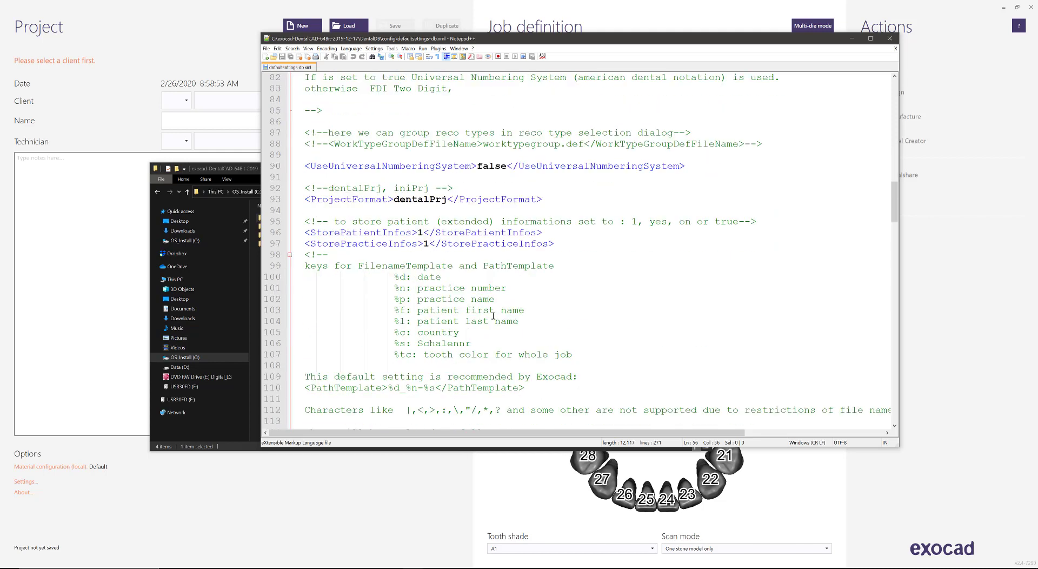
pyautogui.scroll(7, 521, 307)
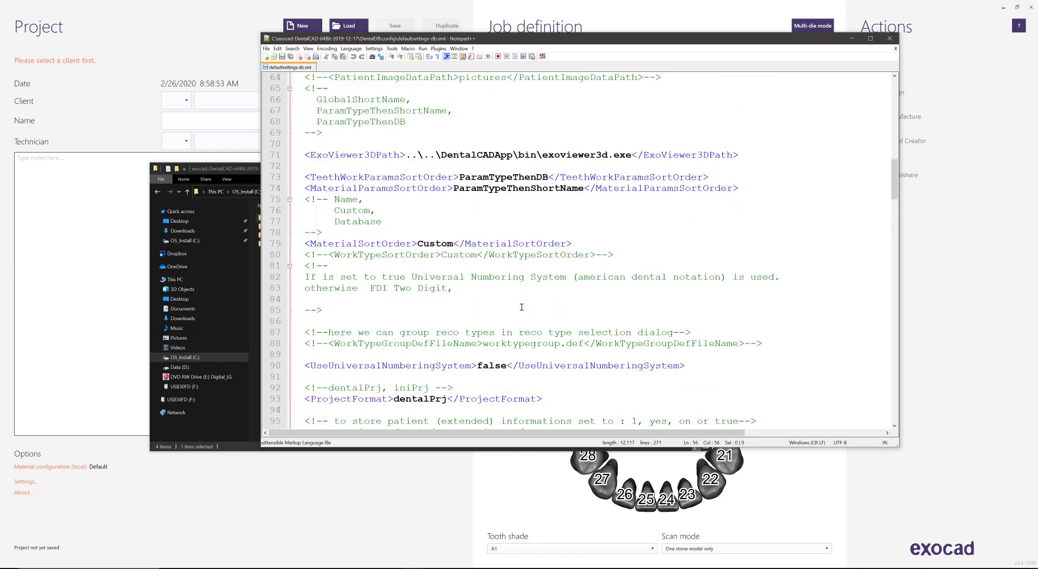
pyautogui.scroll(-7, 514, 321)
pyautogui.moveTo(305, 266); pyautogui.dragTo(573, 356)
pyautogui.click(576, 355)
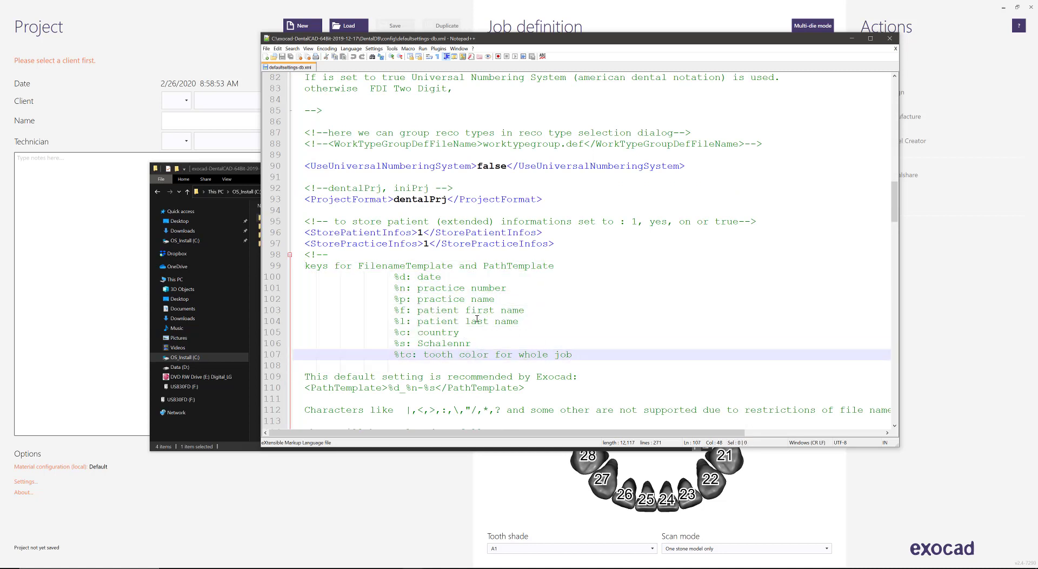
# - Examine the %d date placeholder in the template key list by highlighting the key and its description
pyautogui.moveTo(394, 277); pyautogui.dragTo(406, 277)
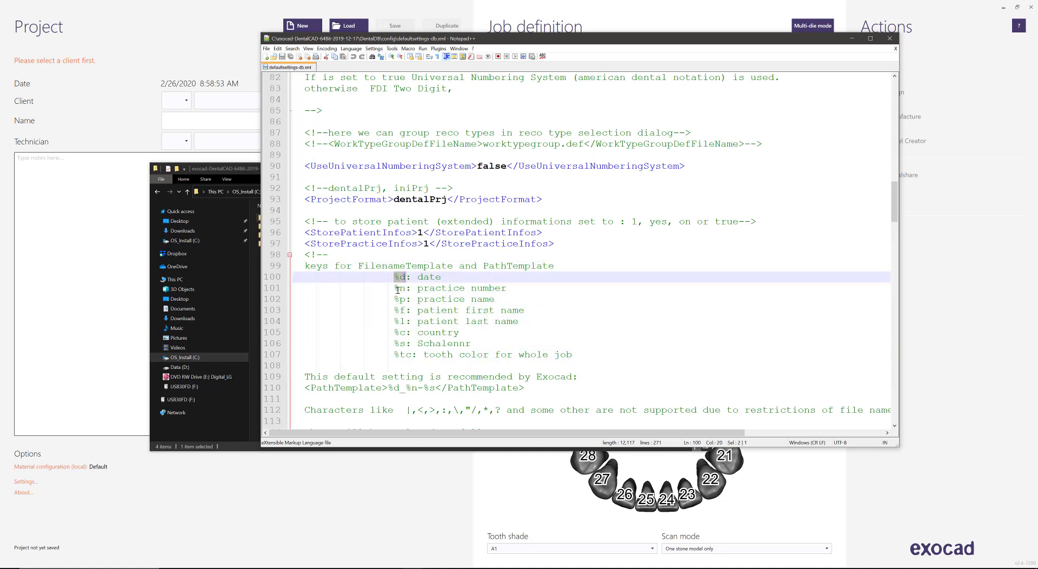
pyautogui.click(428, 277)
pyautogui.moveTo(420, 277); pyautogui.dragTo(448, 282)
pyautogui.click(430, 311)
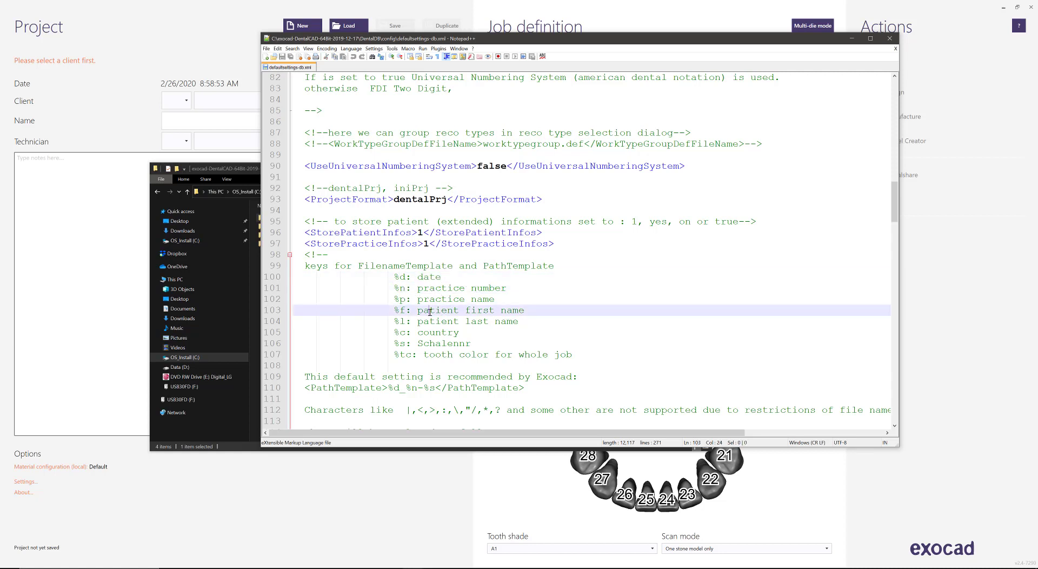
# - Switch to exocad DentalDB and set the new project's client to 00001 Default
pyautogui.click(113, 250)
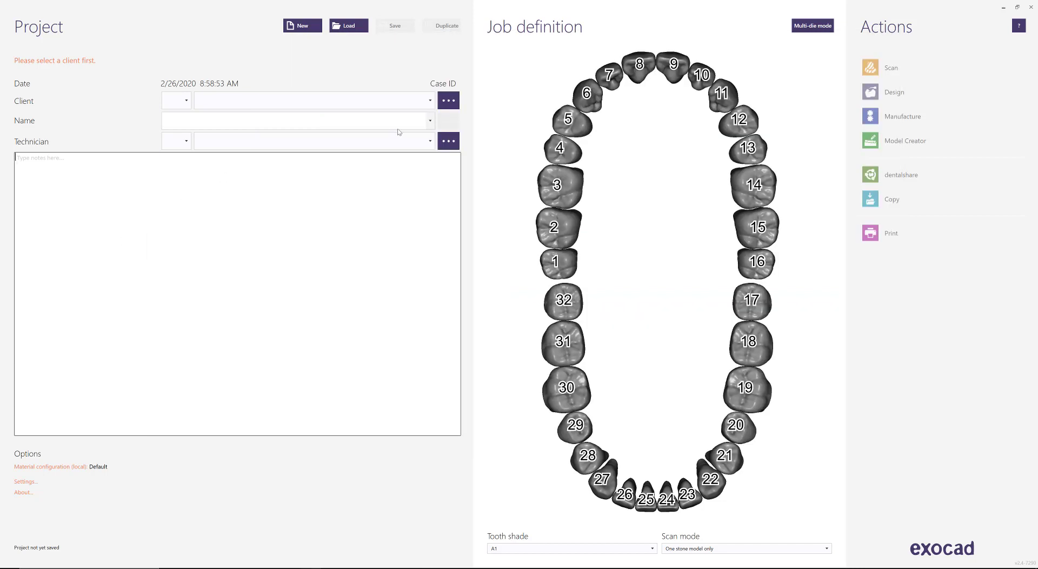
pyautogui.click(232, 105)
pyautogui.click(179, 101)
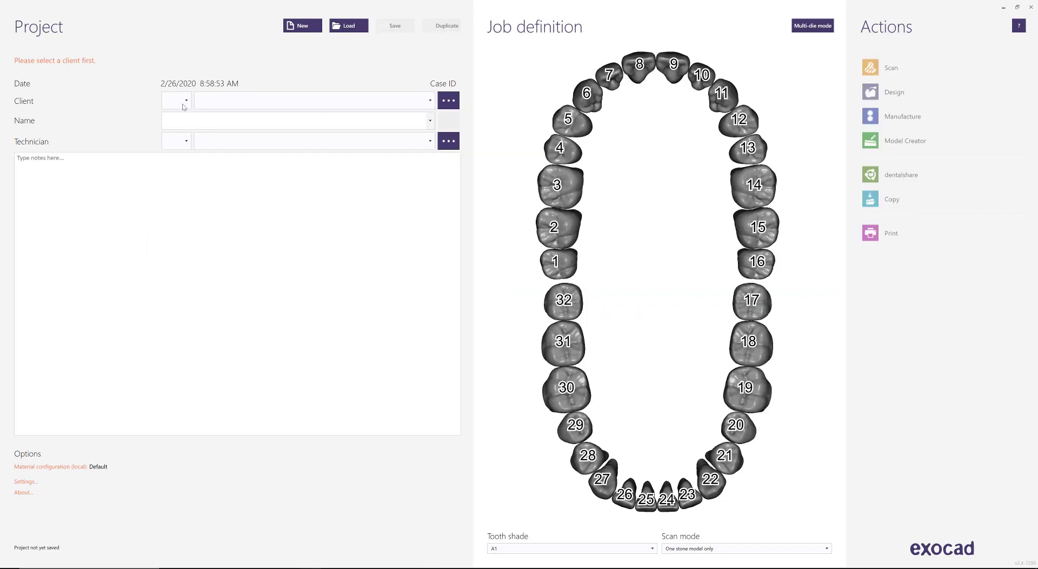
pyautogui.click(178, 101)
pyautogui.click(173, 116)
# - Open the patient details form, inspect the first name and last name fields, and return to the project page
pyautogui.click(448, 120)
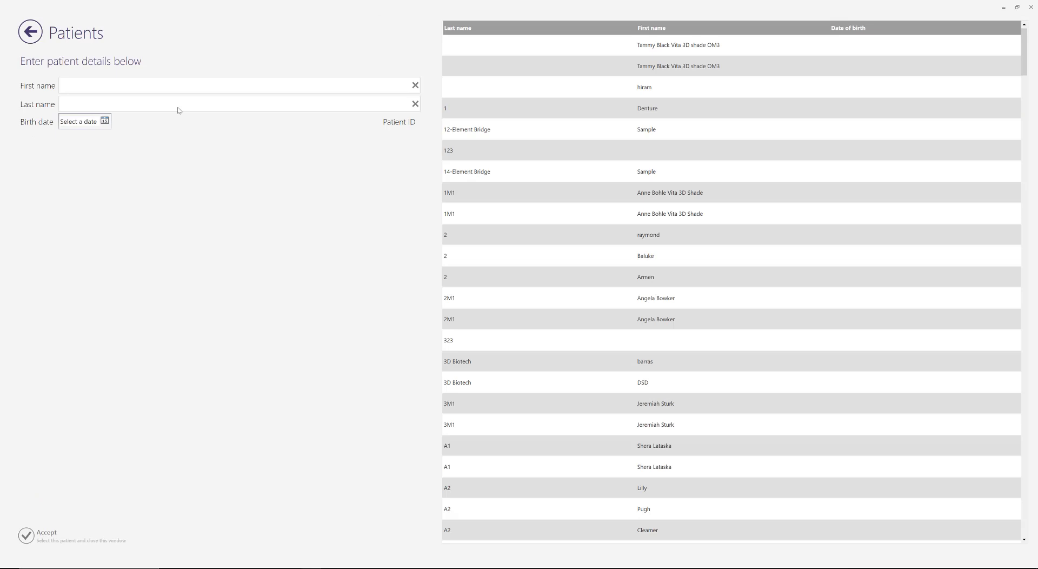
pyautogui.click(169, 85)
pyautogui.click(160, 108)
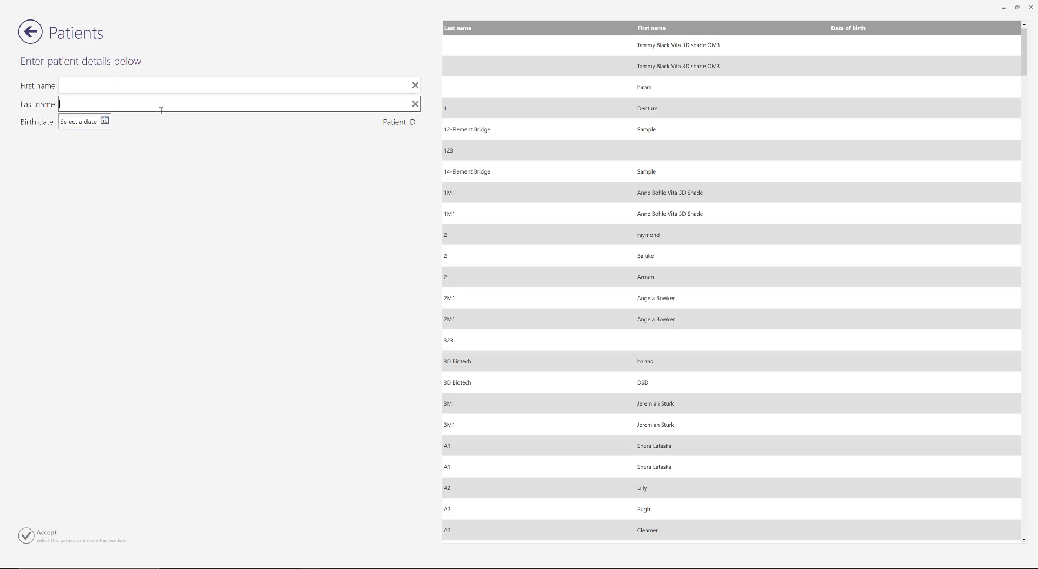
pyautogui.click(30, 33)
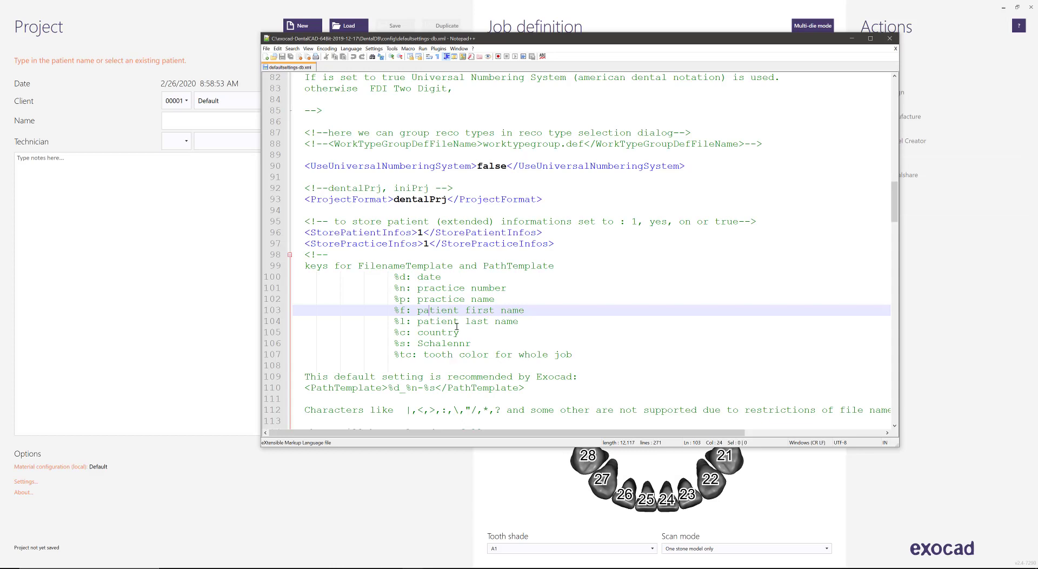
# - Go to the FilenameTemplate setting in Notepad++ and examine the individual placeholders in its value %f_%l-%d
pyautogui.scroll(-5, 453, 305)
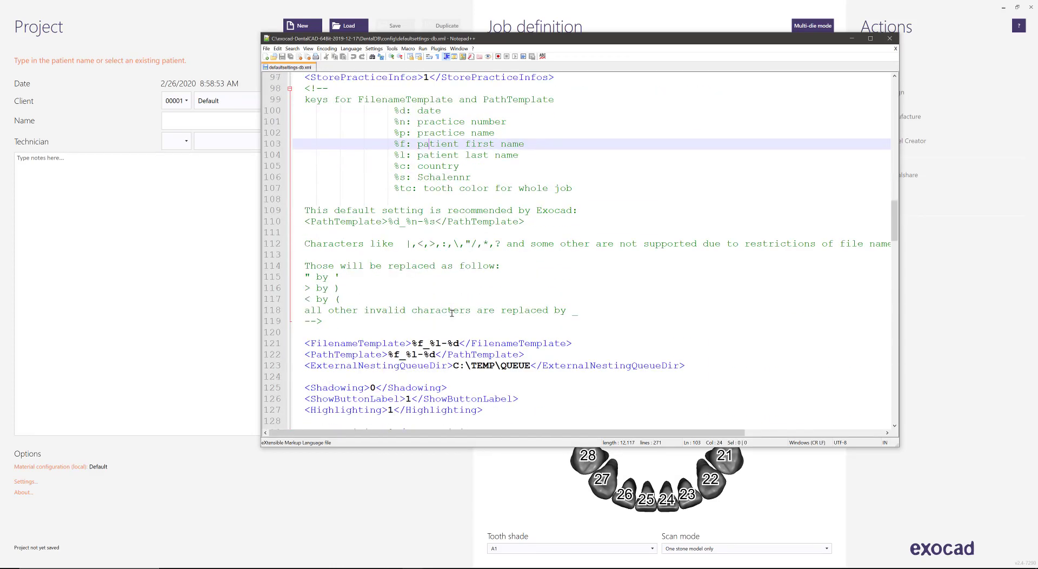
pyautogui.moveTo(411, 344); pyautogui.dragTo(459, 344)
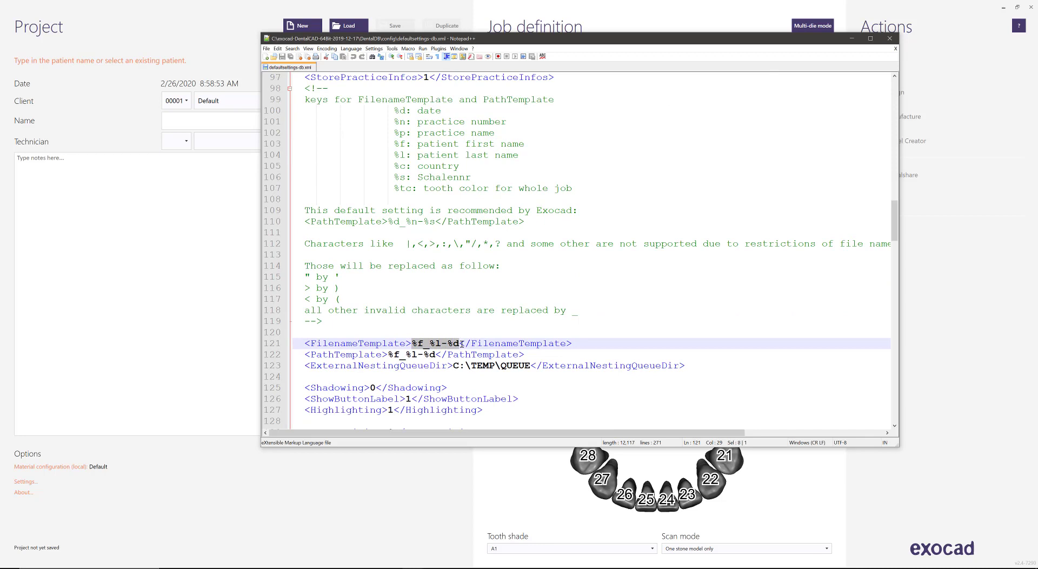
pyautogui.click(415, 344)
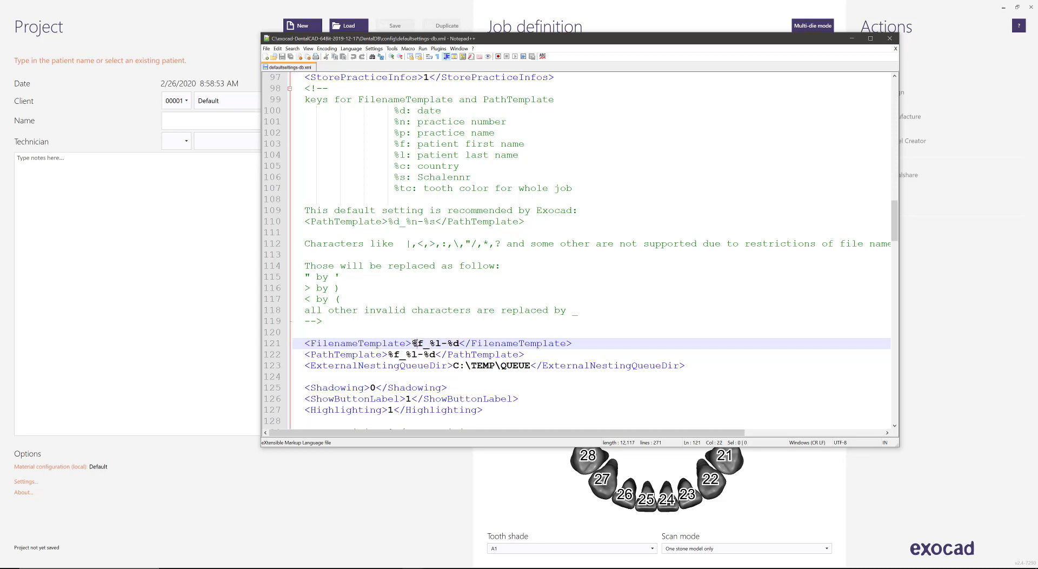
pyautogui.moveTo(415, 343); pyautogui.dragTo(439, 344)
pyautogui.doubleClick(457, 344)
pyautogui.click(462, 325)
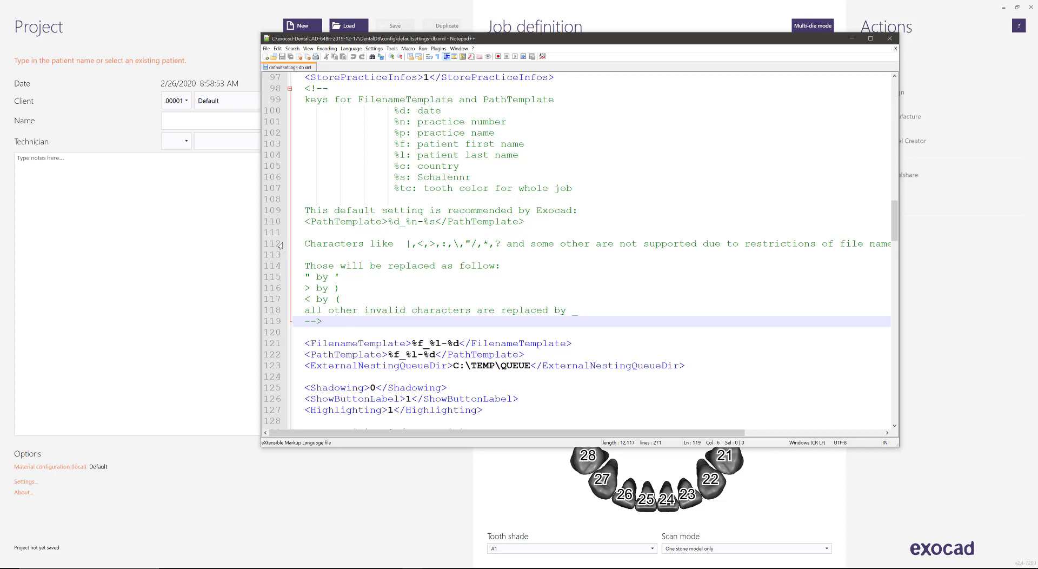
# - Compare the FilenameTemplate value with the exocad-recommended PathTemplate value %d_%n-%s by highlighting each one
pyautogui.click(458, 342)
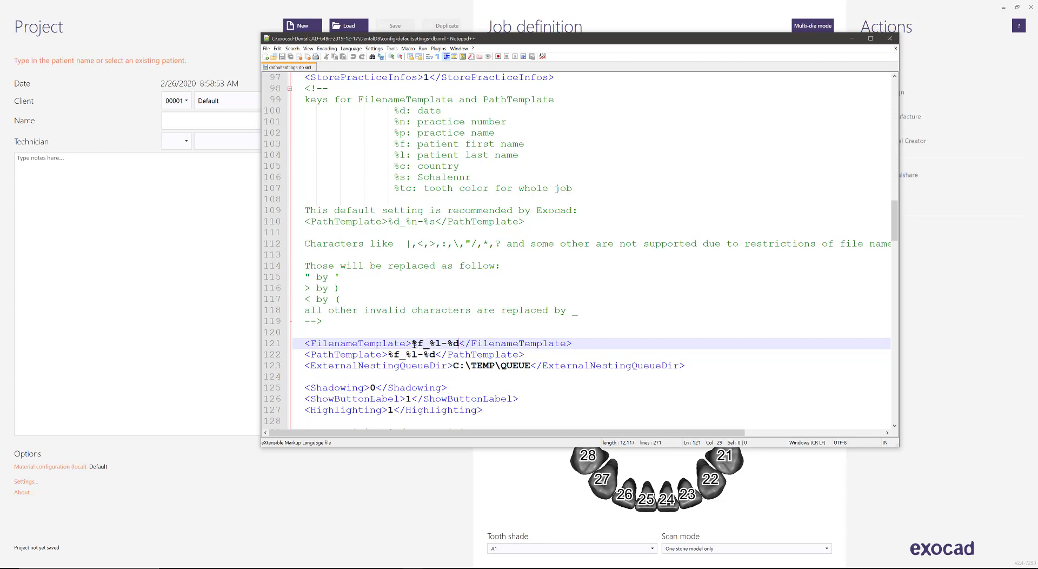
pyautogui.moveTo(412, 344); pyautogui.dragTo(459, 343)
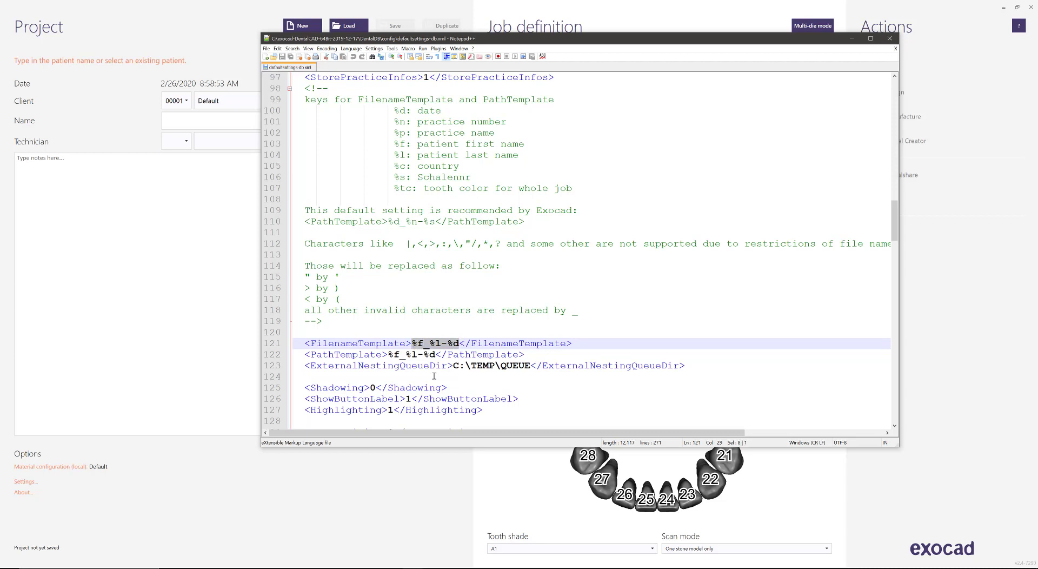
pyautogui.click(426, 324)
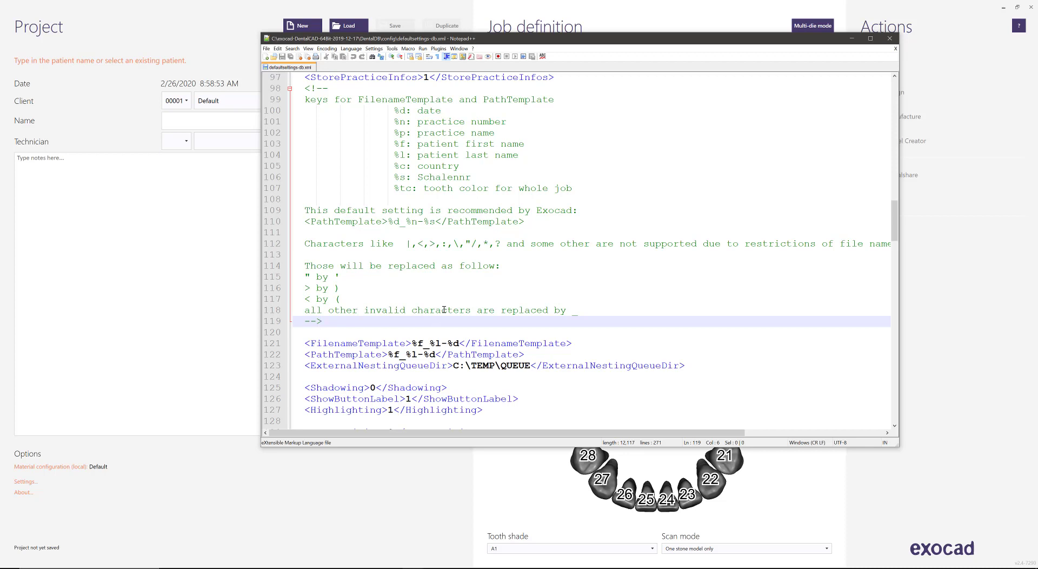
pyautogui.moveTo(389, 222); pyautogui.dragTo(435, 222)
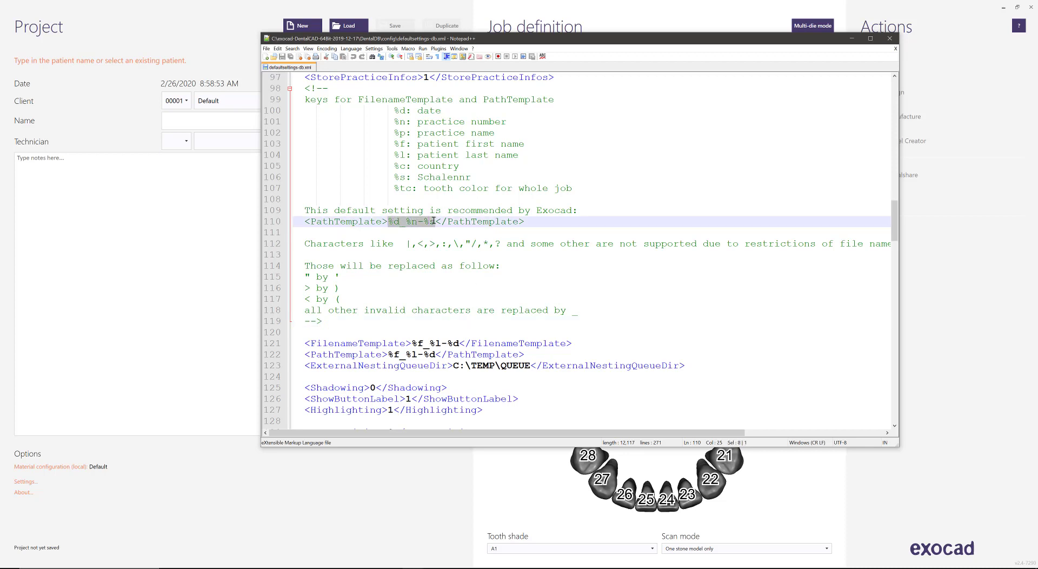
pyautogui.click(456, 290)
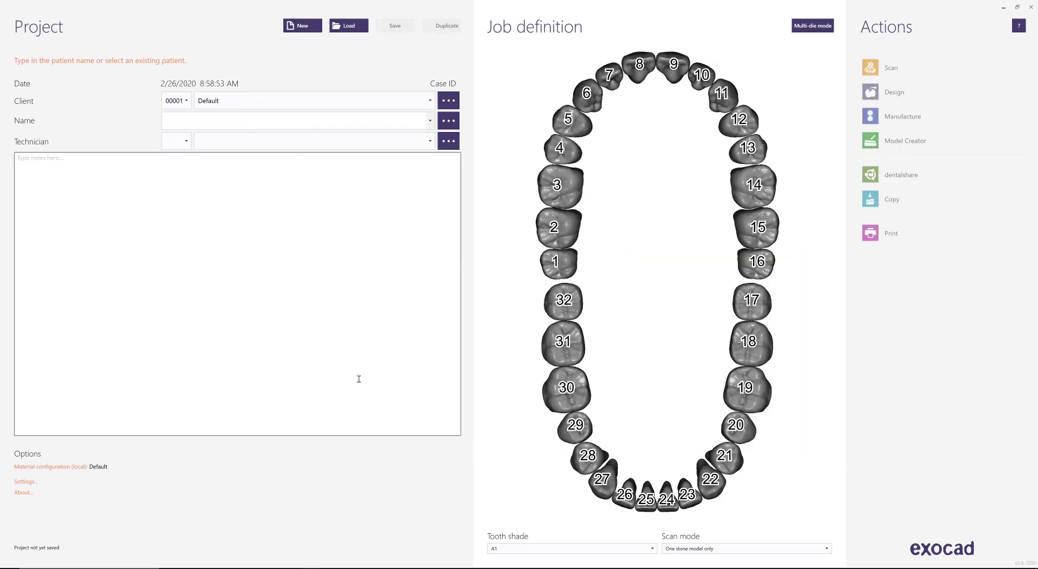
# - In DentalDB, load the 2017 project "Anterior Upper Crowns / Copy and Paste, Sample" from the oldest entries in the project list
pyautogui.click(346, 26)
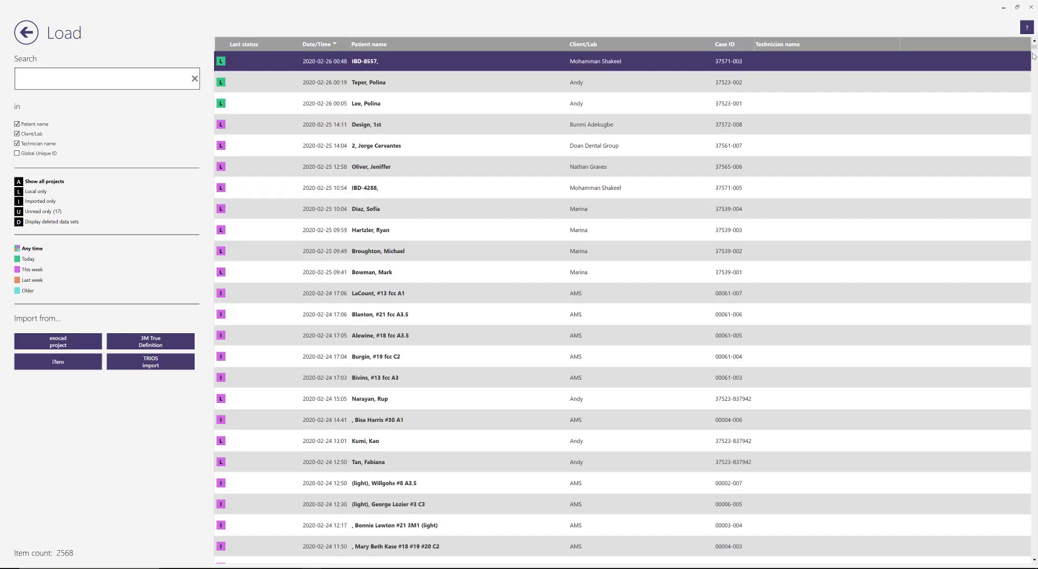
pyautogui.moveTo(1033, 47); pyautogui.dragTo(1026, 522)
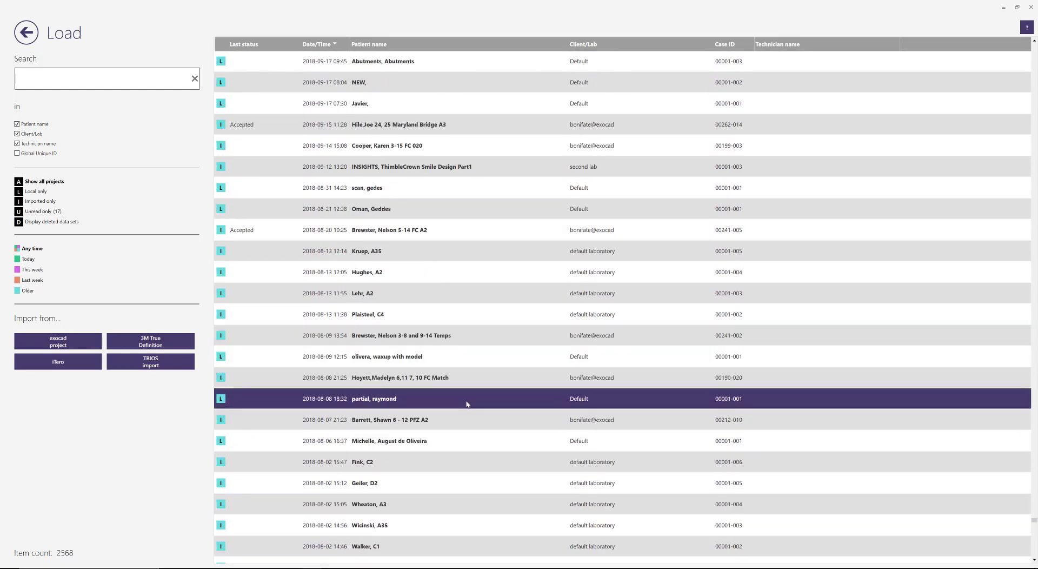
pyautogui.scroll(-6, 466, 404)
pyautogui.scroll(-20, 468, 435)
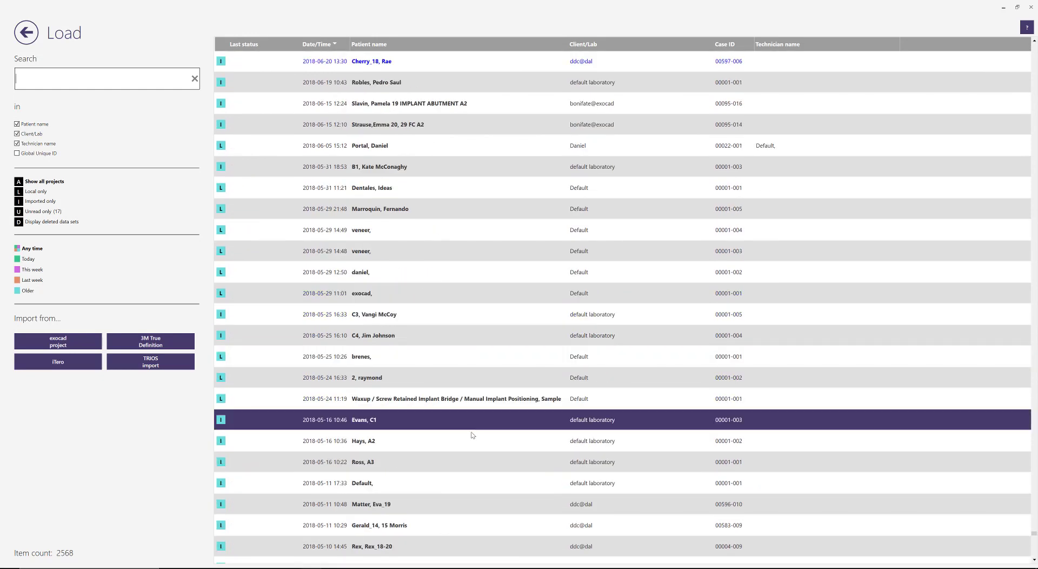
pyautogui.scroll(-4, 468, 433)
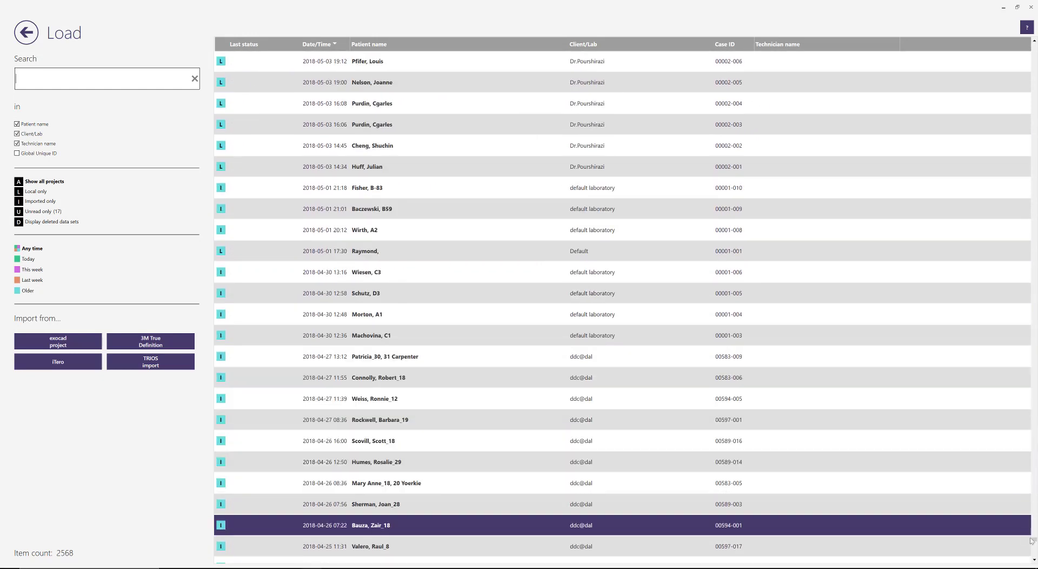
pyautogui.moveTo(1034, 540); pyautogui.dragTo(1035, 554)
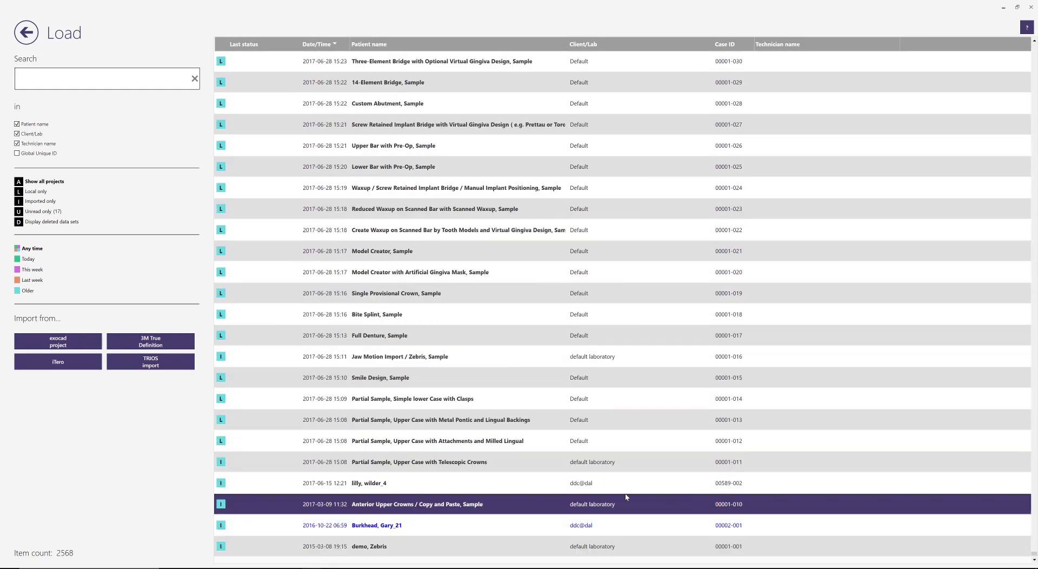
pyautogui.click(433, 503)
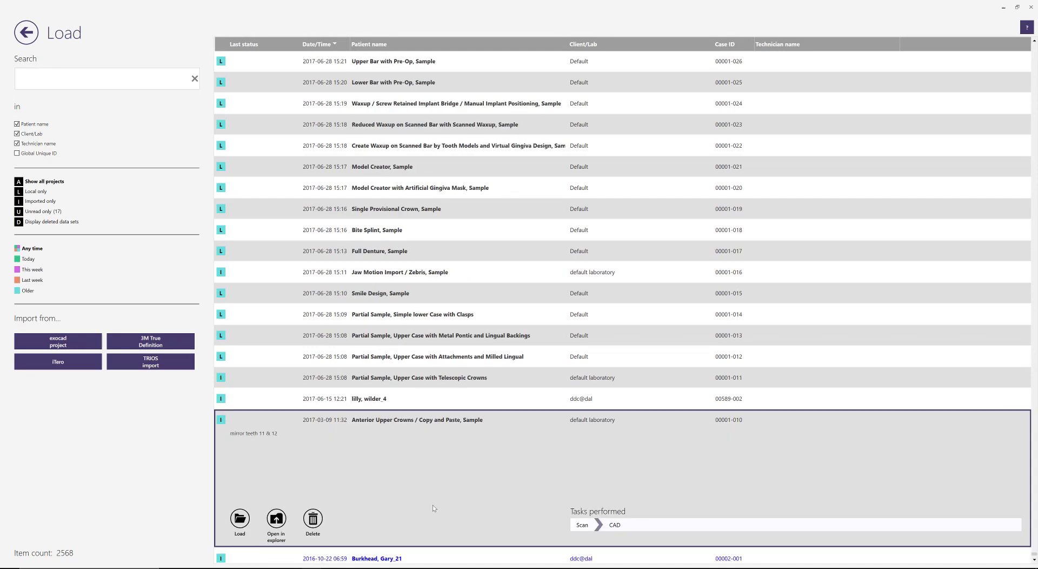
pyautogui.doubleClick(407, 427)
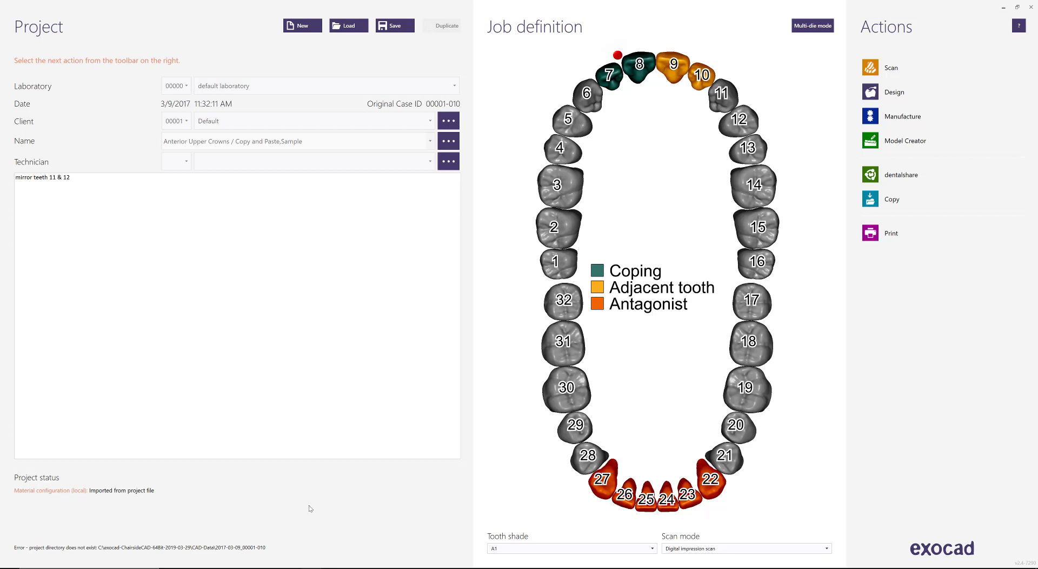
pyautogui.click(337, 321)
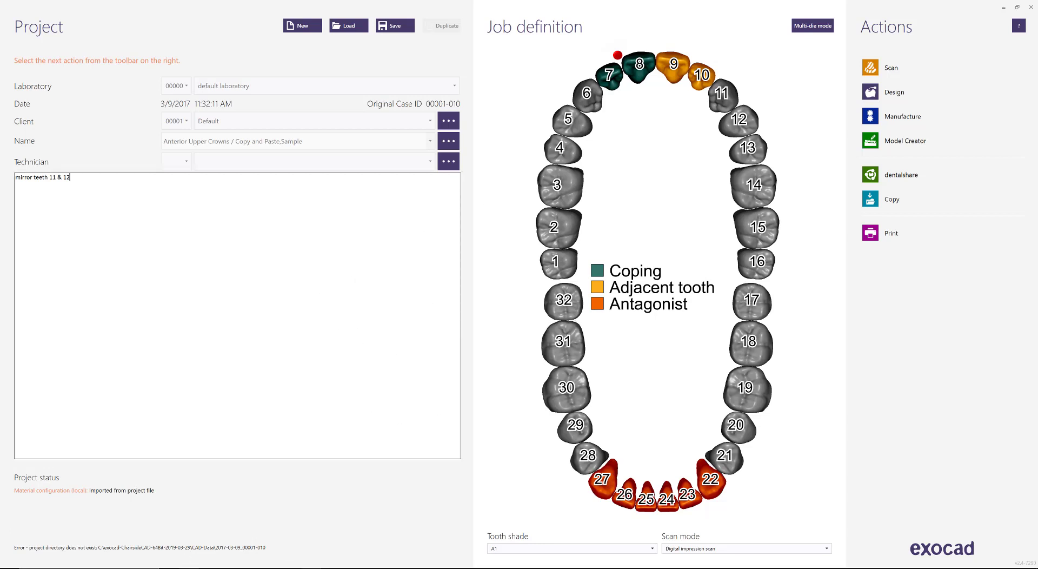
# - Switch to File Explorer, go to the Dropbox folder, and find and open its CAD-Data subfolder
pyautogui.hotkey('alt', 'Tab')
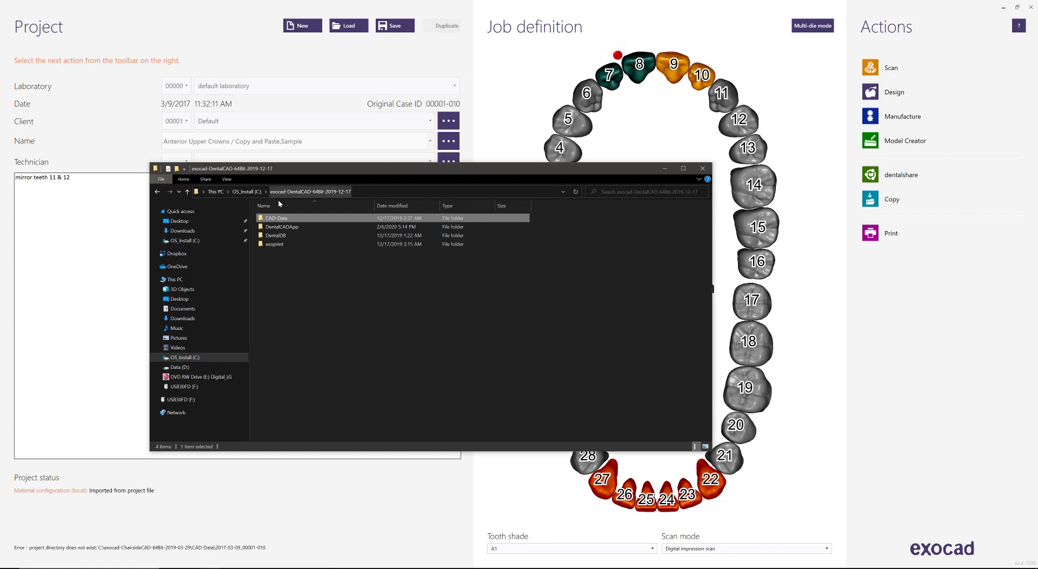
pyautogui.click(201, 253)
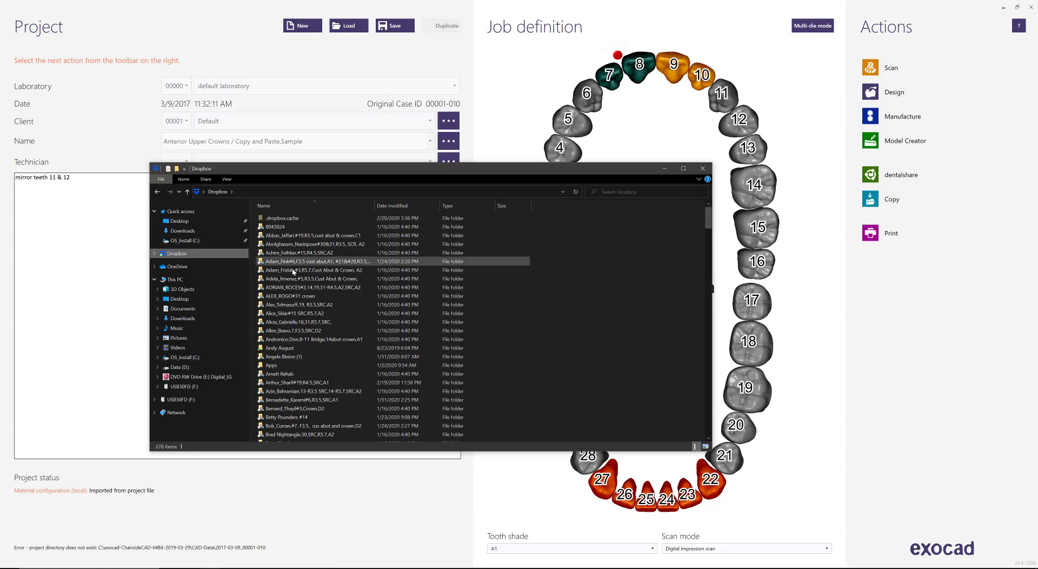
pyautogui.scroll(-13, 306, 352)
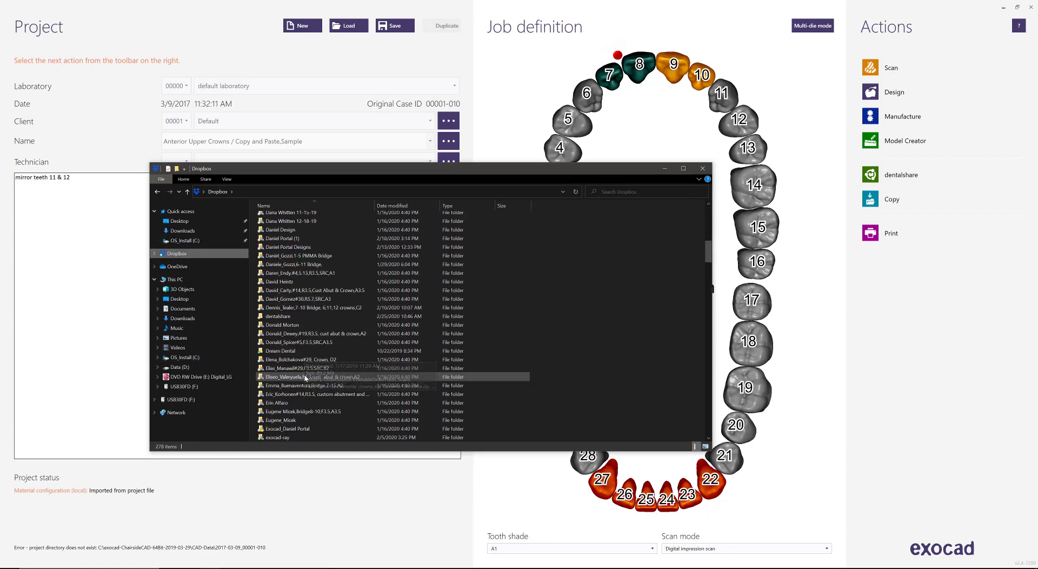
pyautogui.scroll(4, 298, 273)
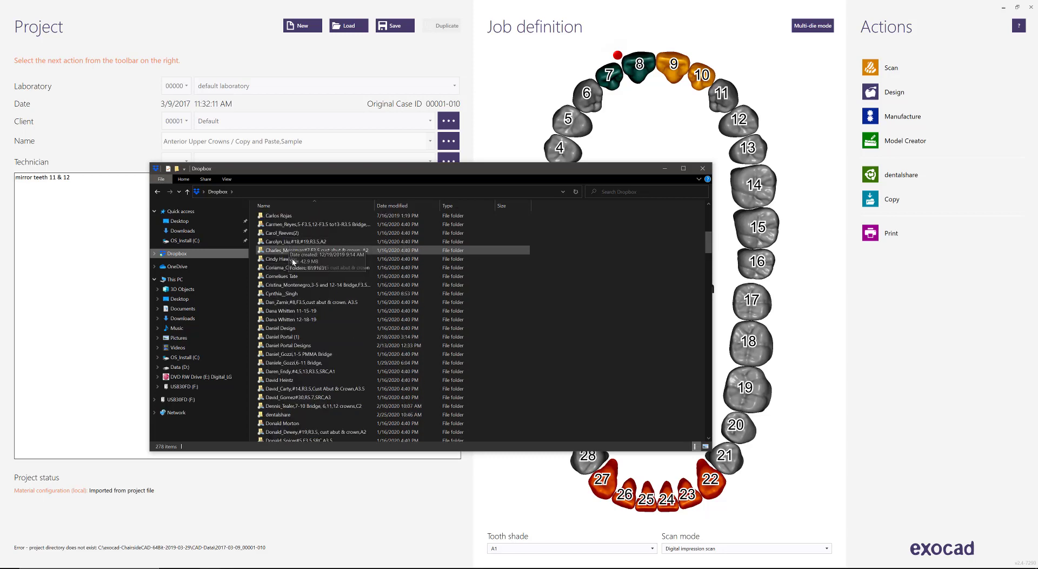
pyautogui.click(311, 244)
pyautogui.press('v')
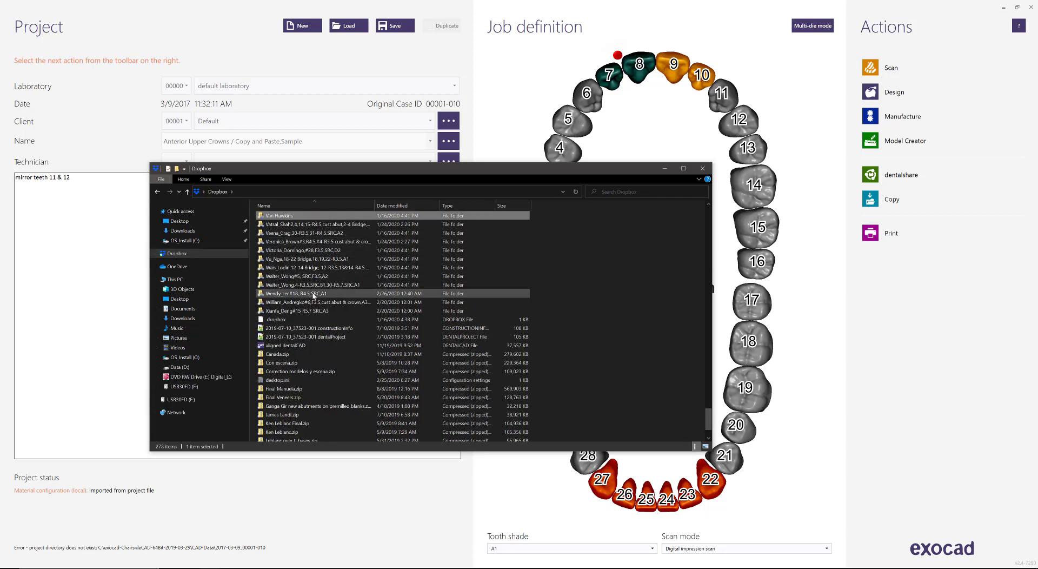
pyautogui.click(317, 303)
pyautogui.press('c')
pyautogui.press('c')
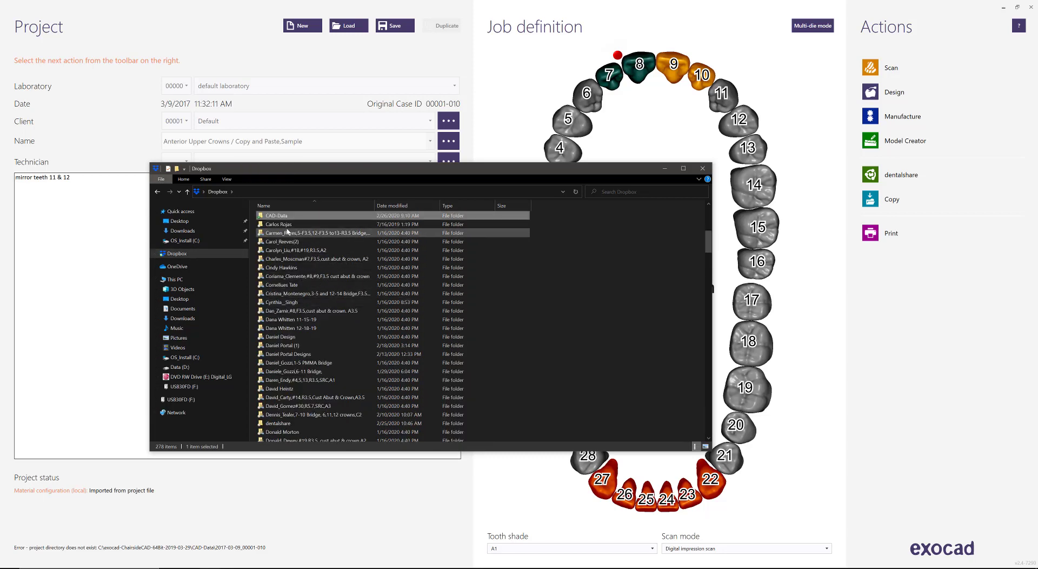
pyautogui.press('Return')
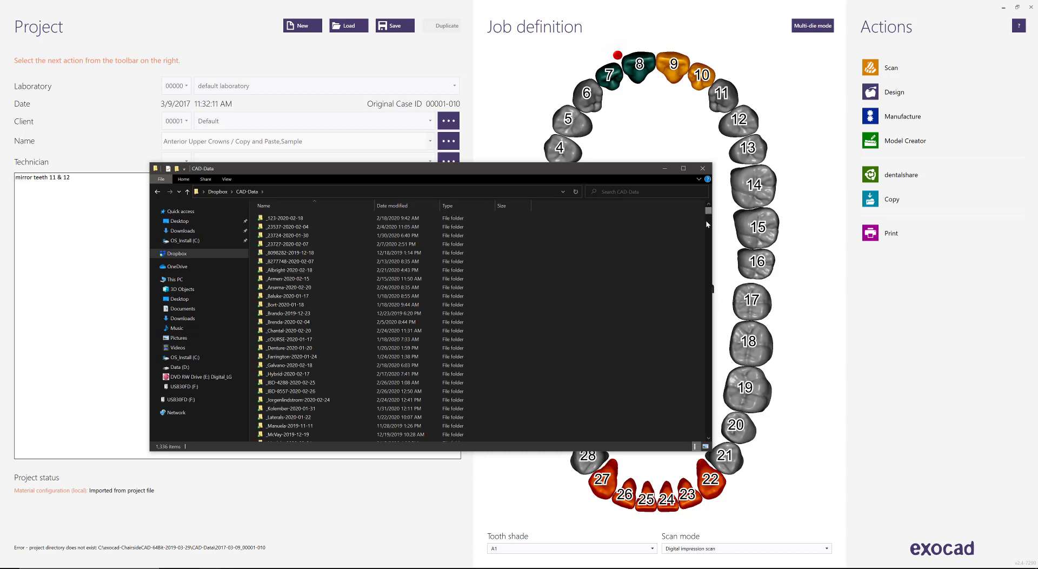
# - Browse the project folders in CAD-Data to examine their date-based names, and return to DentalDB
pyautogui.moveTo(705, 220); pyautogui.dragTo(699, 282)
pyautogui.click(303, 330)
pyautogui.scroll(-2, 303, 354)
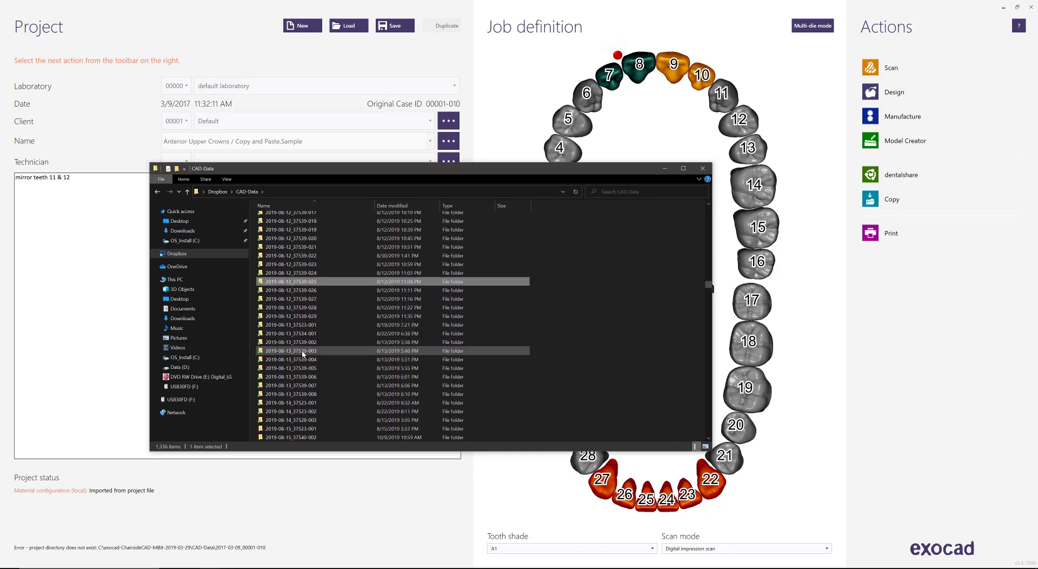
pyautogui.scroll(-3, 304, 355)
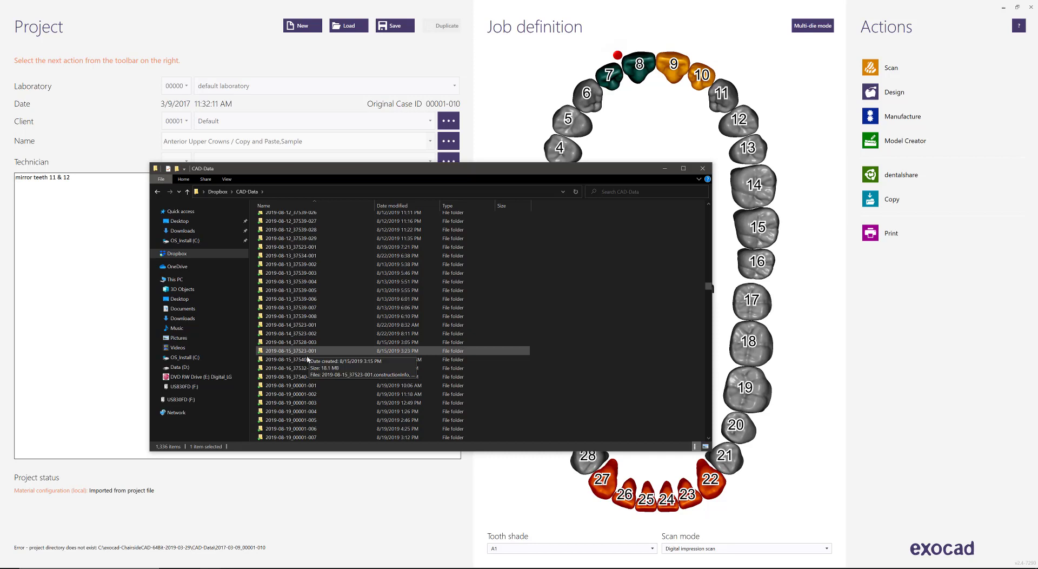
pyautogui.scroll(-6, 304, 362)
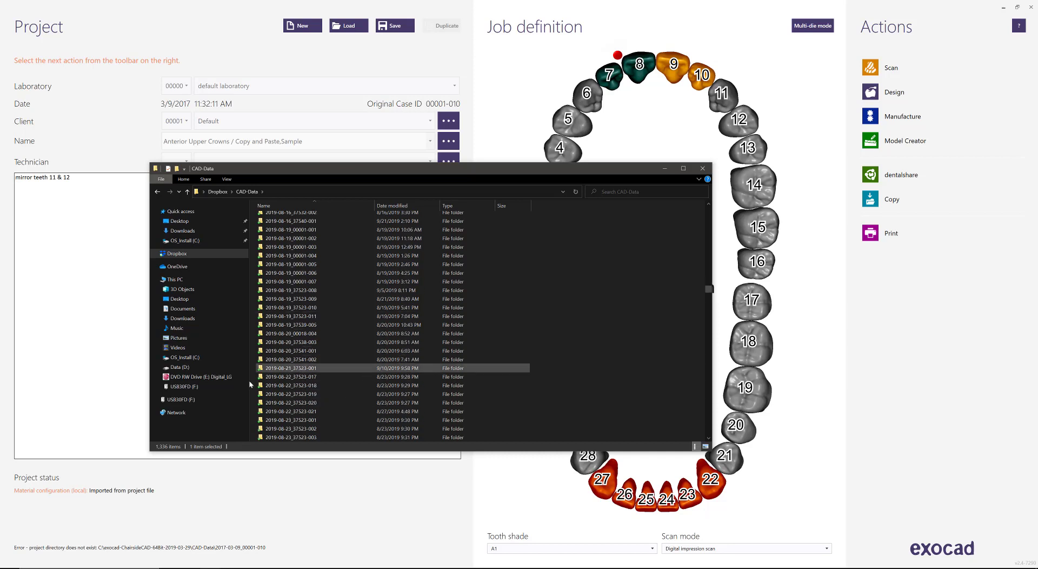
pyautogui.click(84, 394)
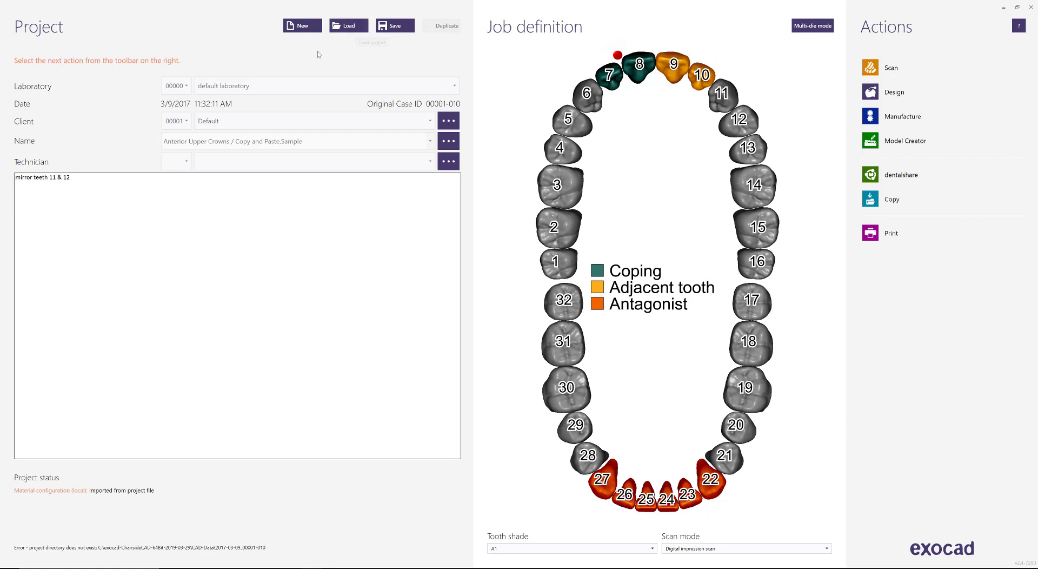
# - Start a new project in place of the loaded one, begin importing an exocad project, and browse to the Dropbox folder
pyautogui.click(302, 27)
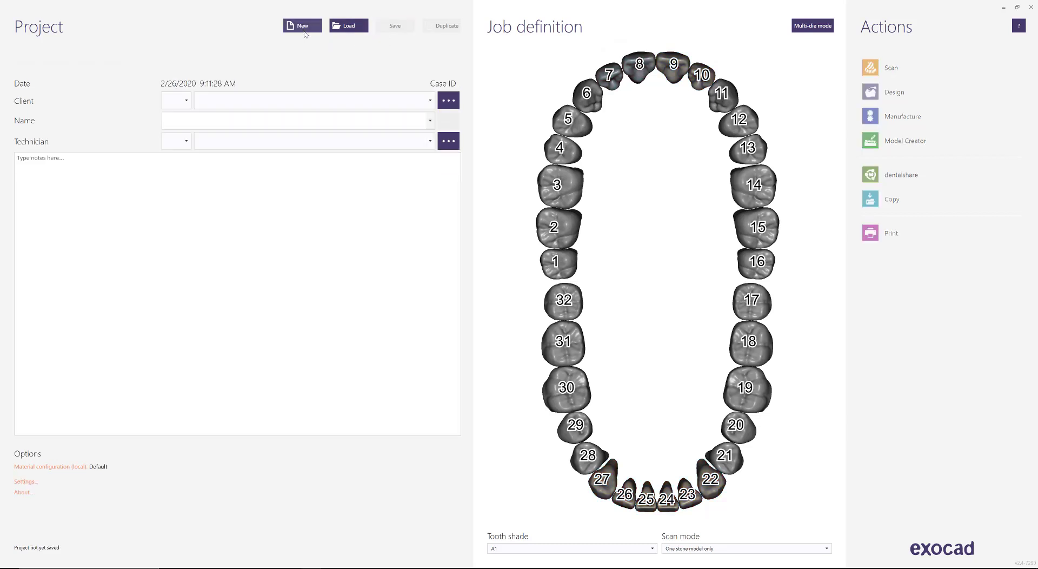
pyautogui.click(350, 27)
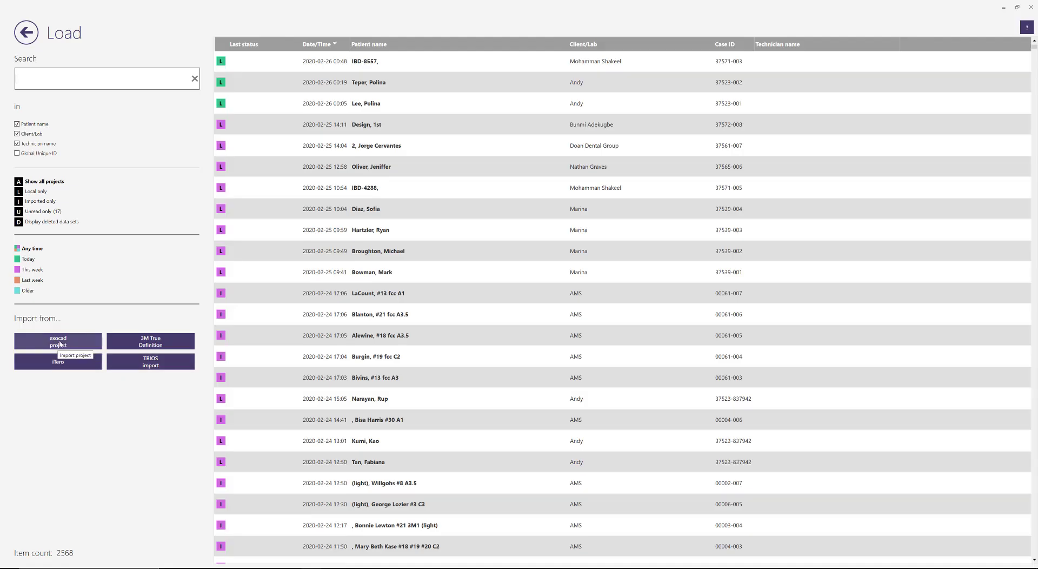
pyautogui.click(60, 343)
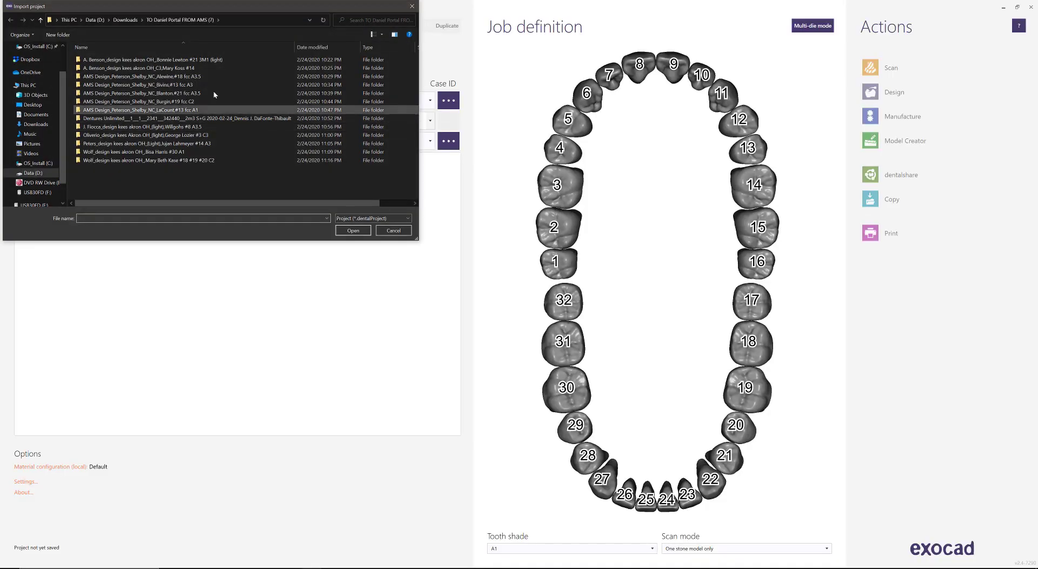
pyautogui.click(94, 20)
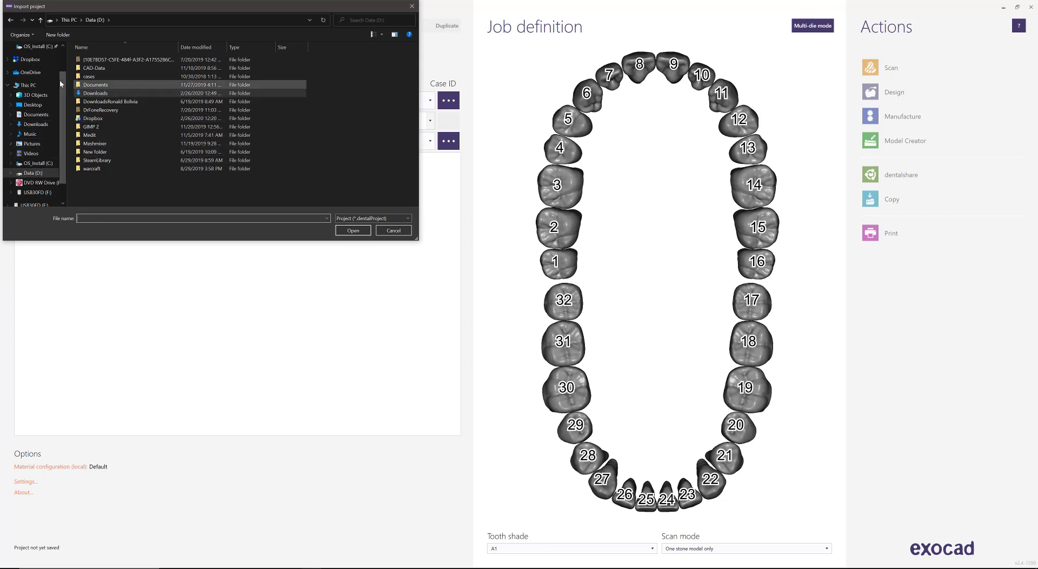
pyautogui.click(31, 59)
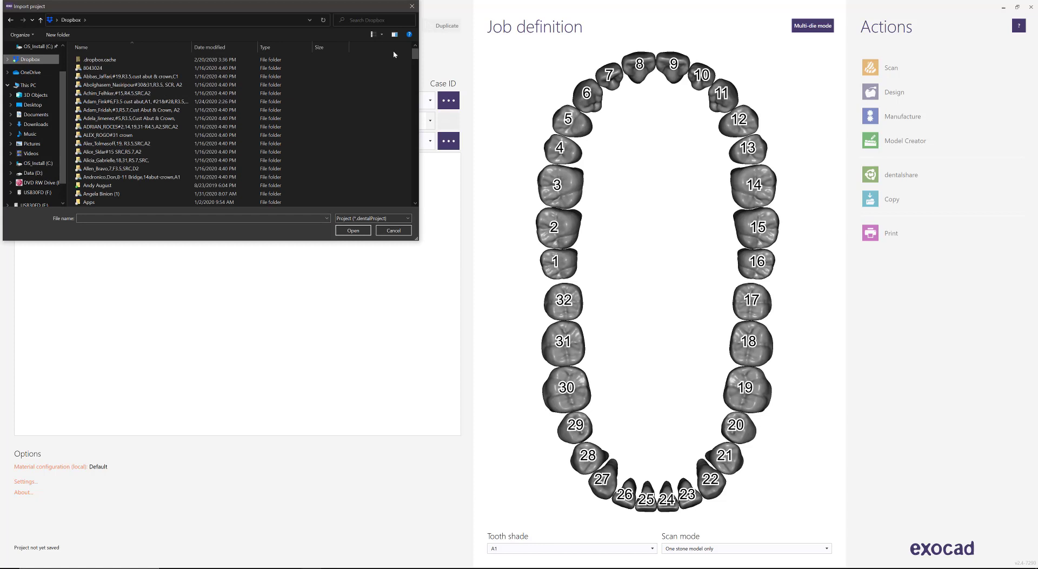
pyautogui.scroll(-10, 222, 113)
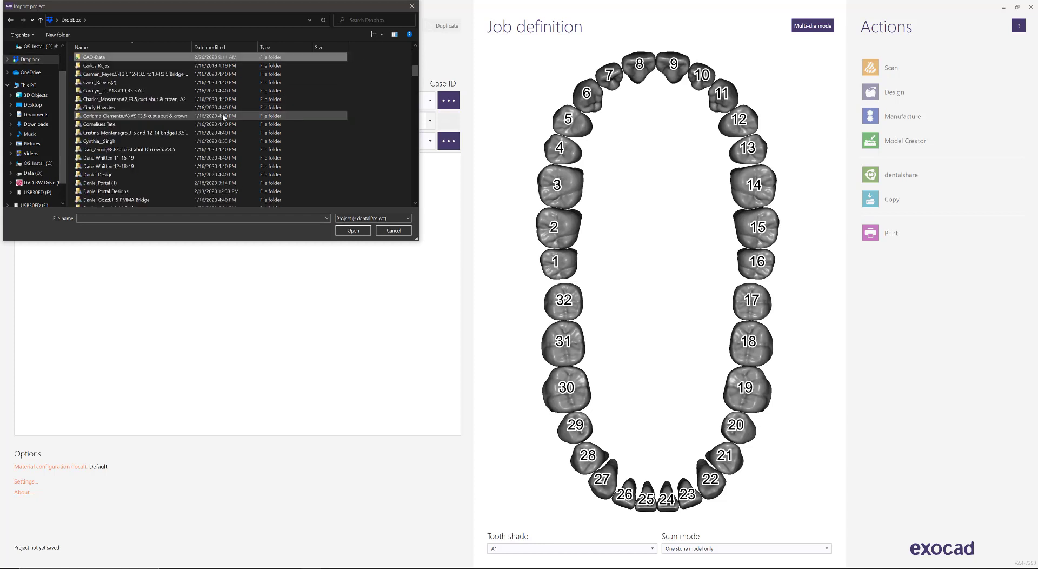
# - Import the dentalProject file from the project folder dated 2019-07-15 in CAD-Data, and start a new blank project
pyautogui.doubleClick(100, 58)
pyautogui.moveTo(414, 50); pyautogui.dragTo(410, 93)
pyautogui.doubleClick(118, 155)
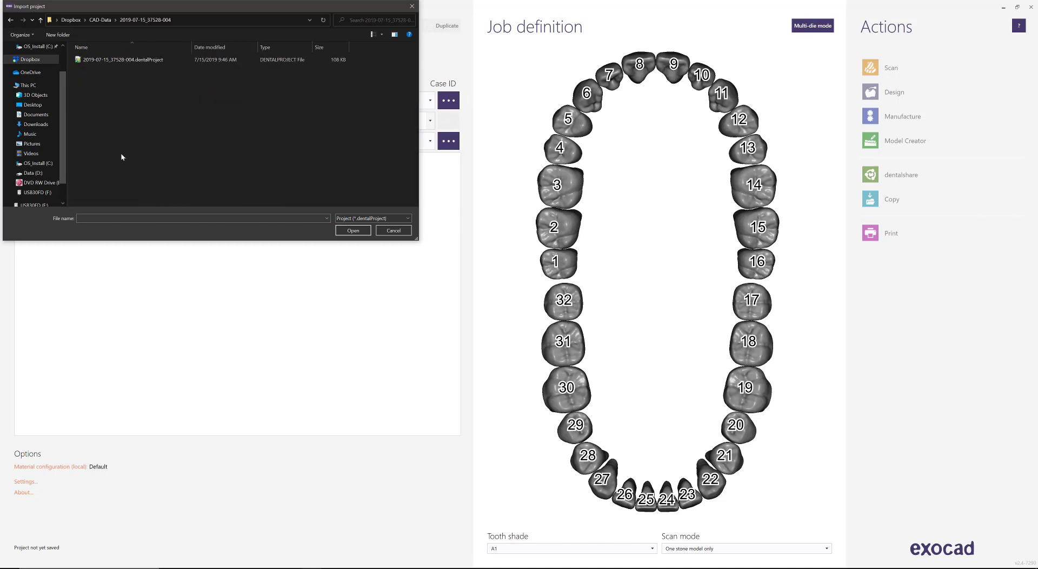
pyautogui.click(96, 61)
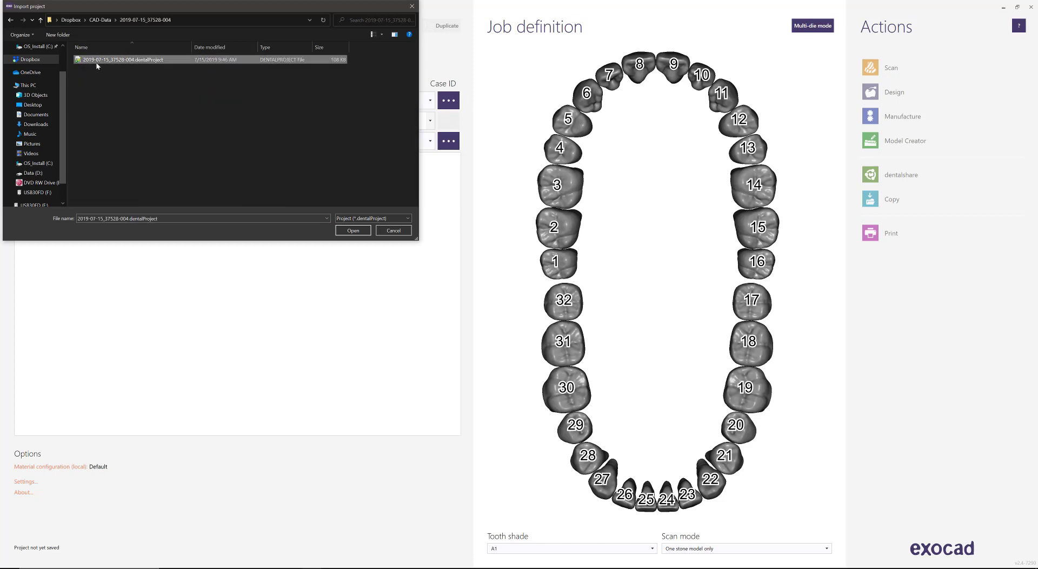
pyautogui.doubleClick(146, 59)
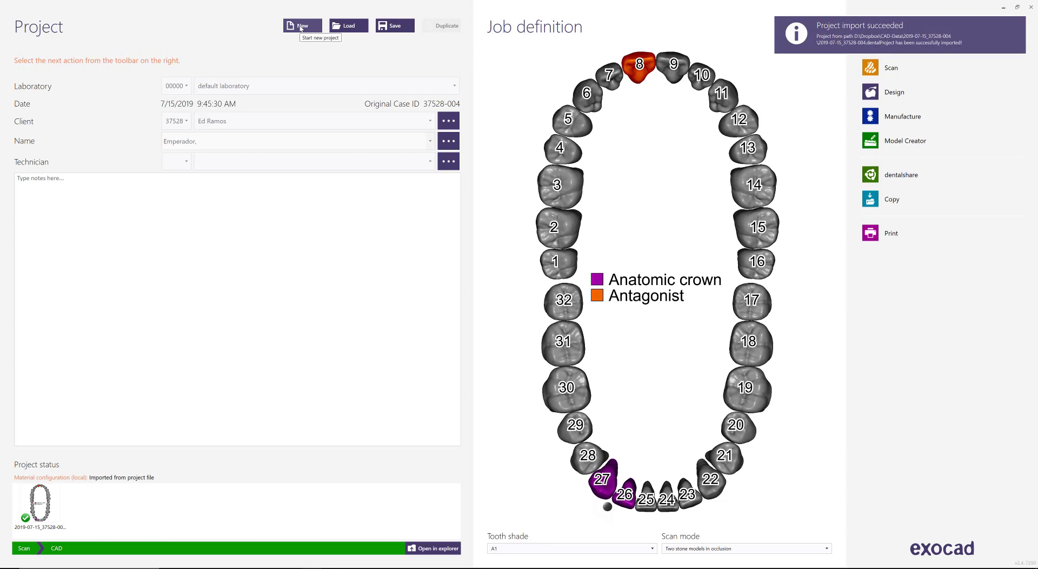
pyautogui.click(301, 28)
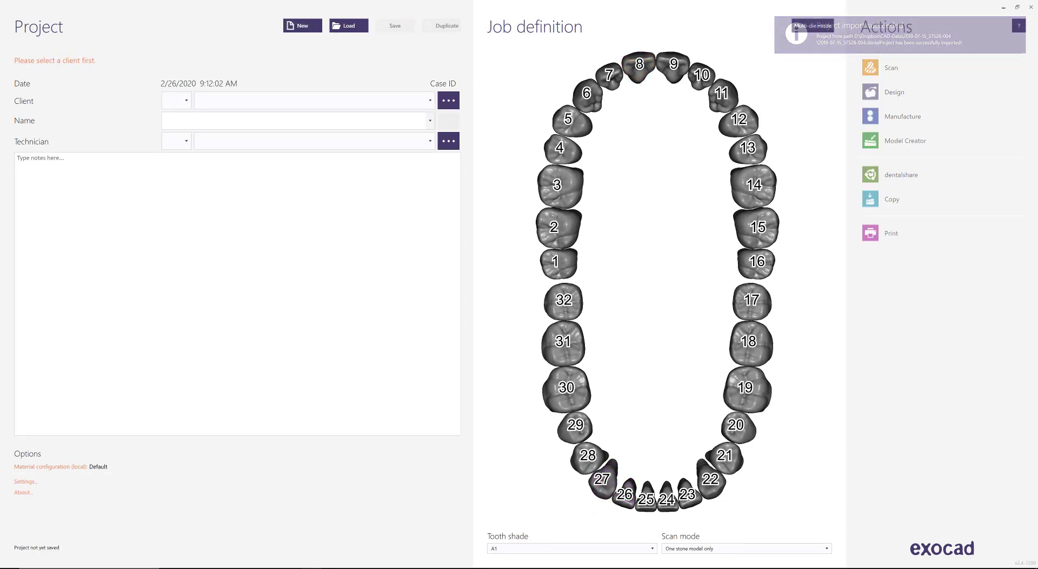
# - Switch to Notepad++ and highlight the DataStoragePath value D:Dropbox\CAD-Data in defaultsettings-db.xml
pyautogui.hotkey('alt', 'Tab')
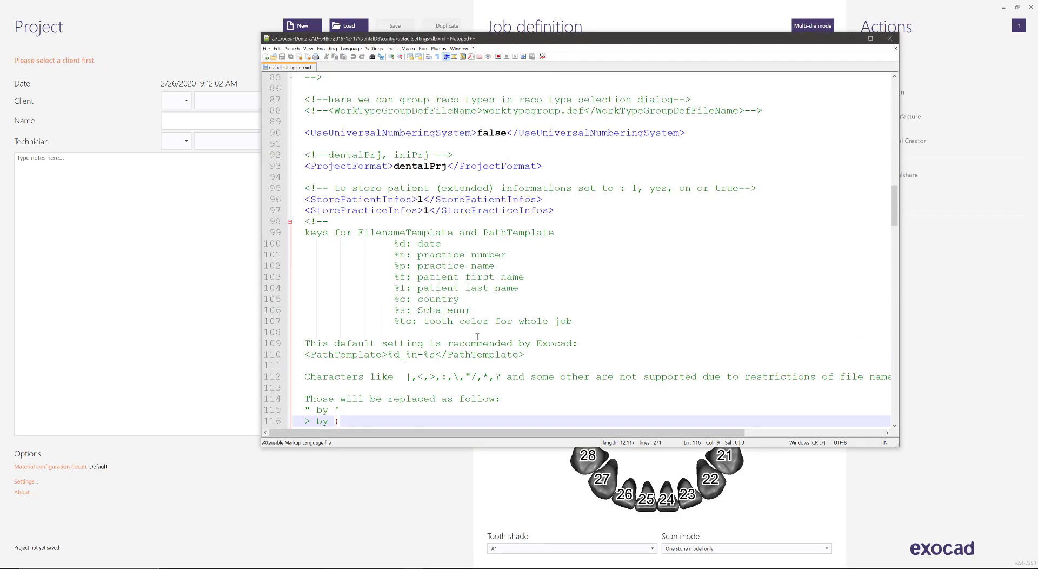
pyautogui.scroll(14, 478, 336)
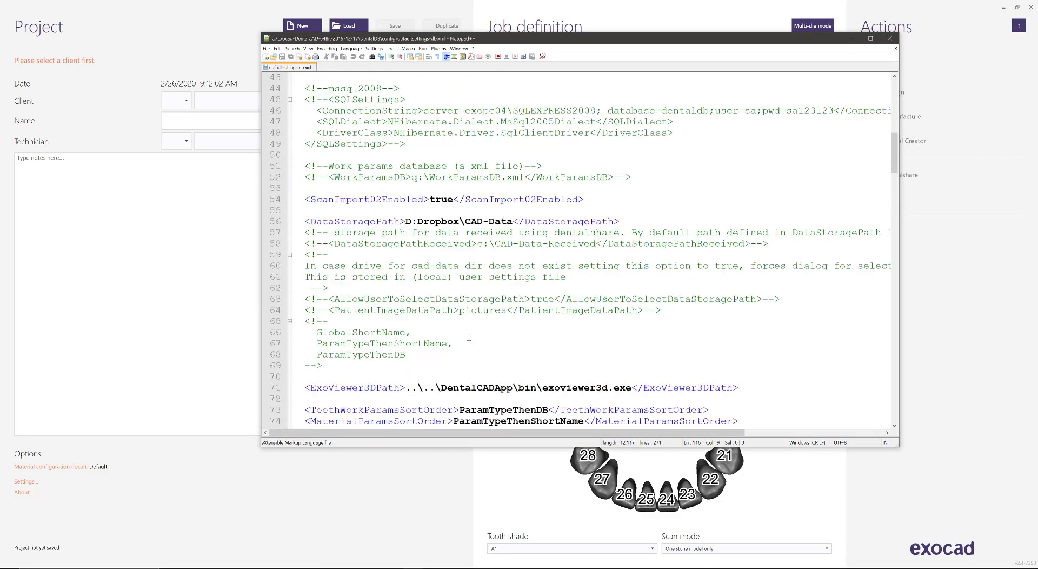
pyautogui.scroll(2, 468, 337)
pyautogui.moveTo(406, 287); pyautogui.dragTo(513, 288)
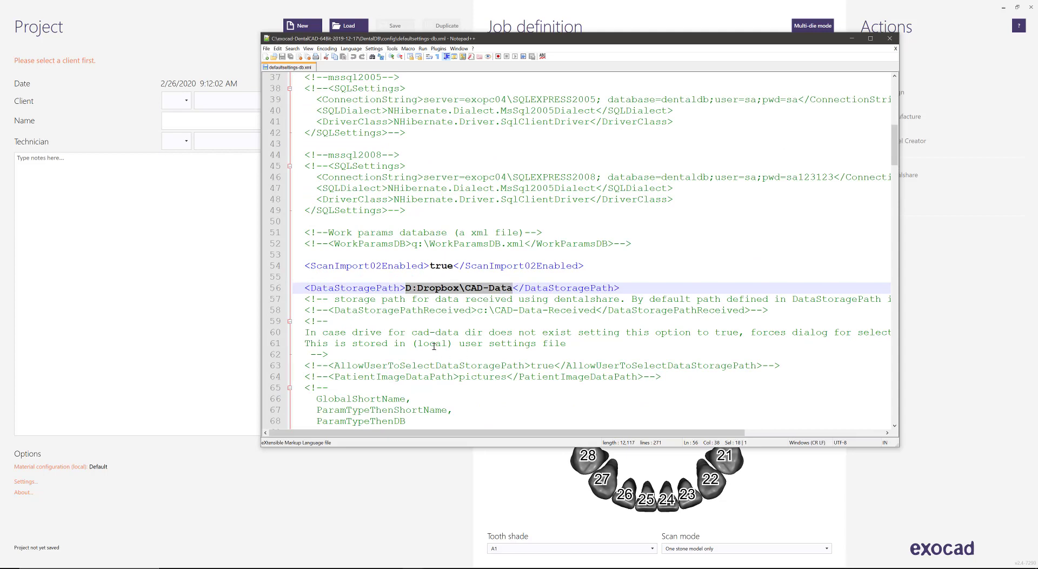
# - Highlight the FilenameTemplate and PathTemplate values %f_%l-%d, and review them against the exocad-recommended PathTemplate setting
pyautogui.scroll(-17, 513, 342)
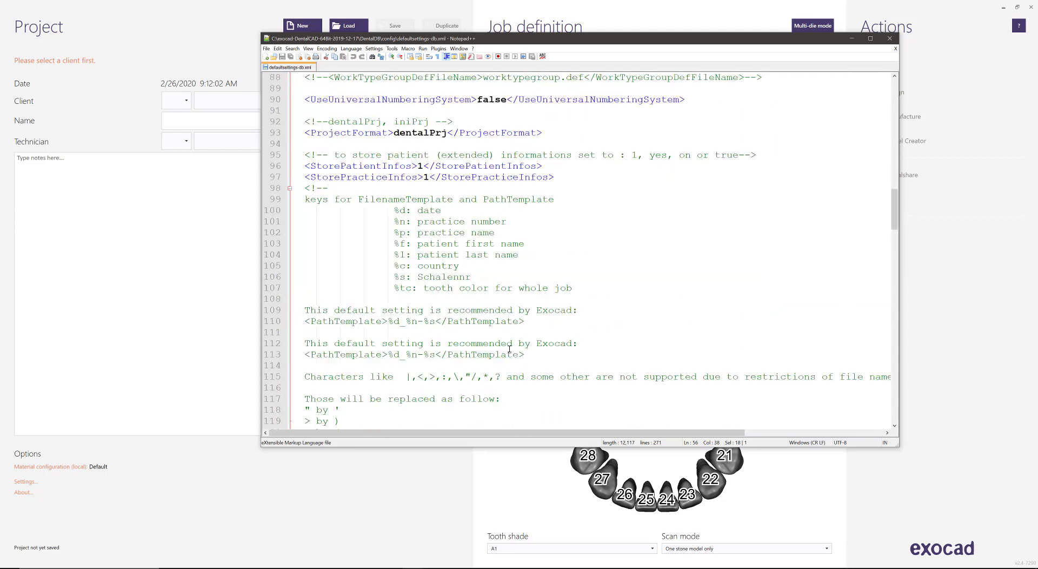
pyautogui.scroll(-6, 510, 349)
pyautogui.moveTo(412, 244); pyautogui.dragTo(427, 254)
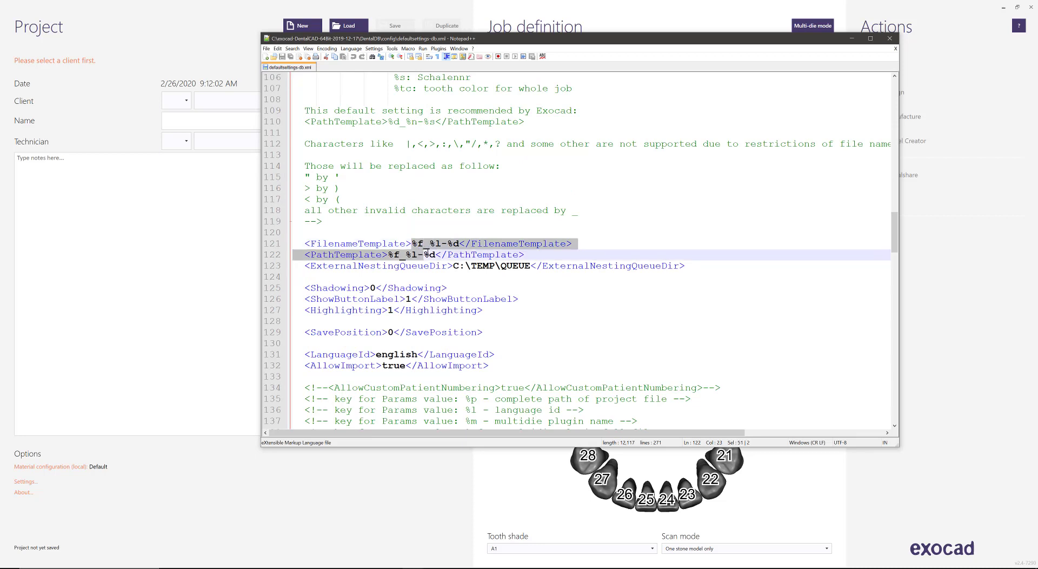
pyautogui.click(476, 212)
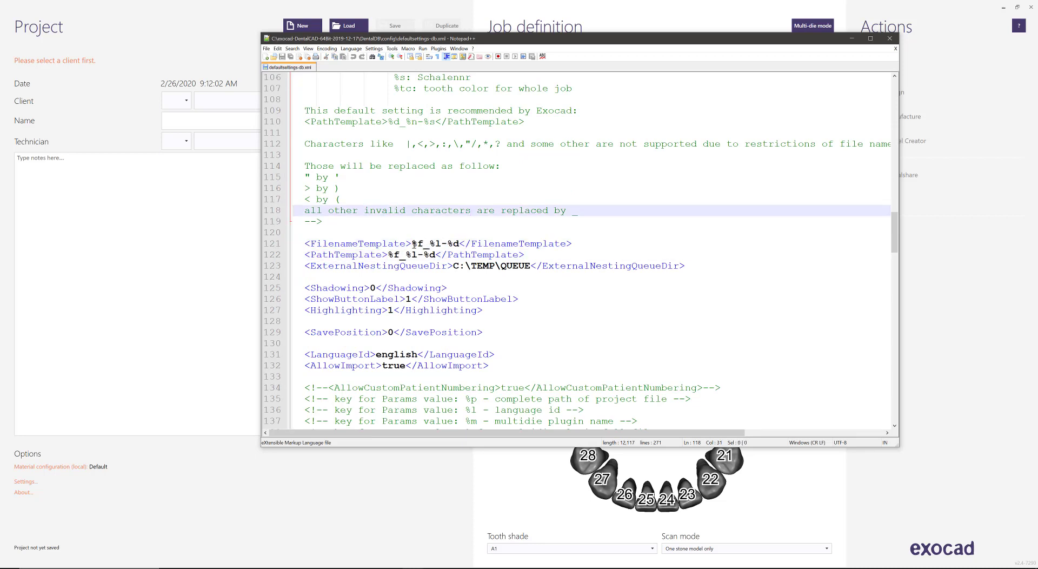
pyautogui.scroll(1, 432, 154)
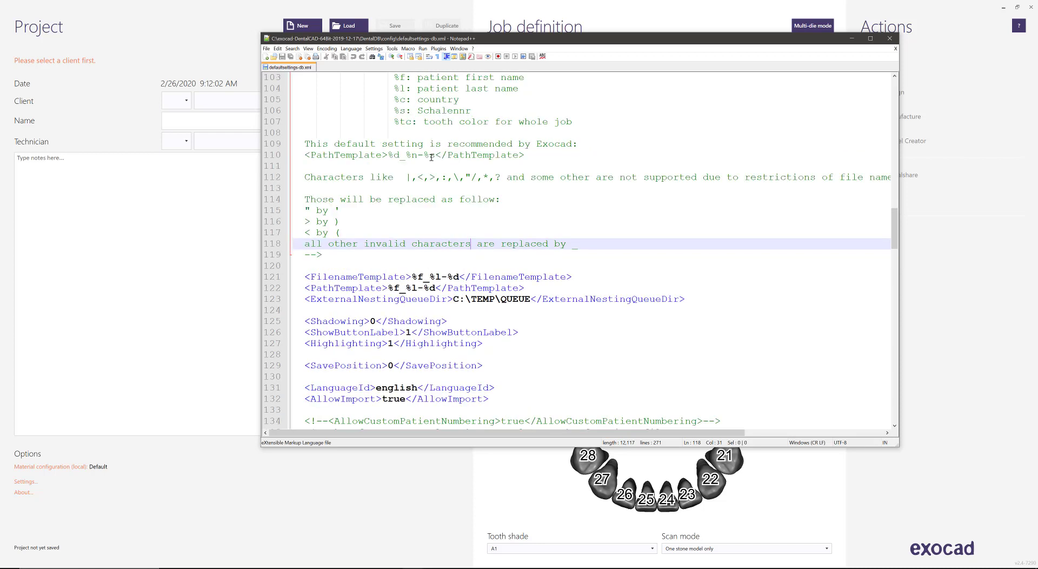